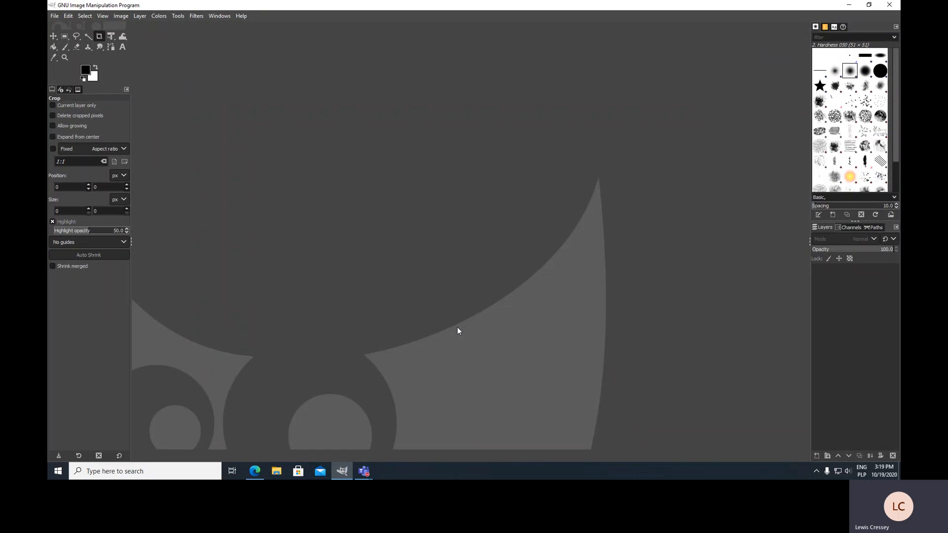
In the browser, open the full-size Boris Johnson photo from the image search in a new tab
click(258, 472)
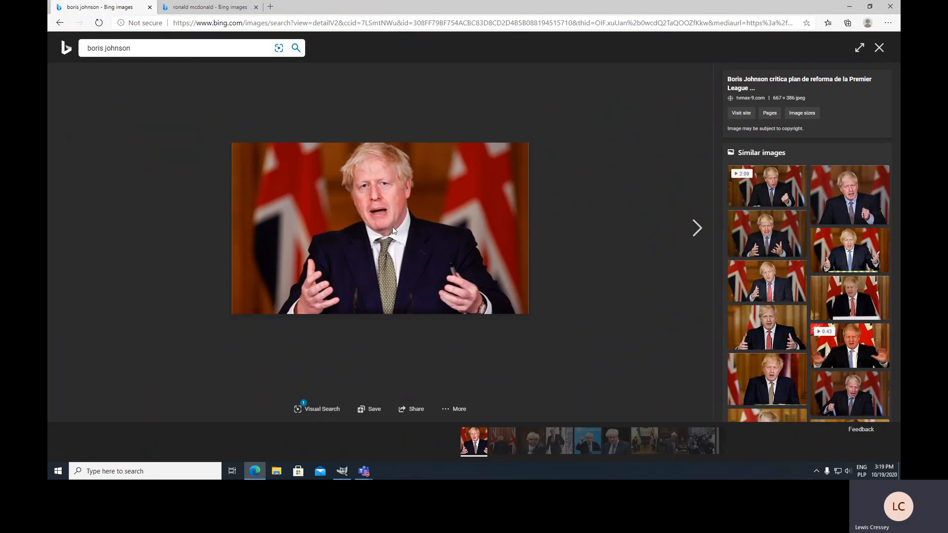
click(393, 231)
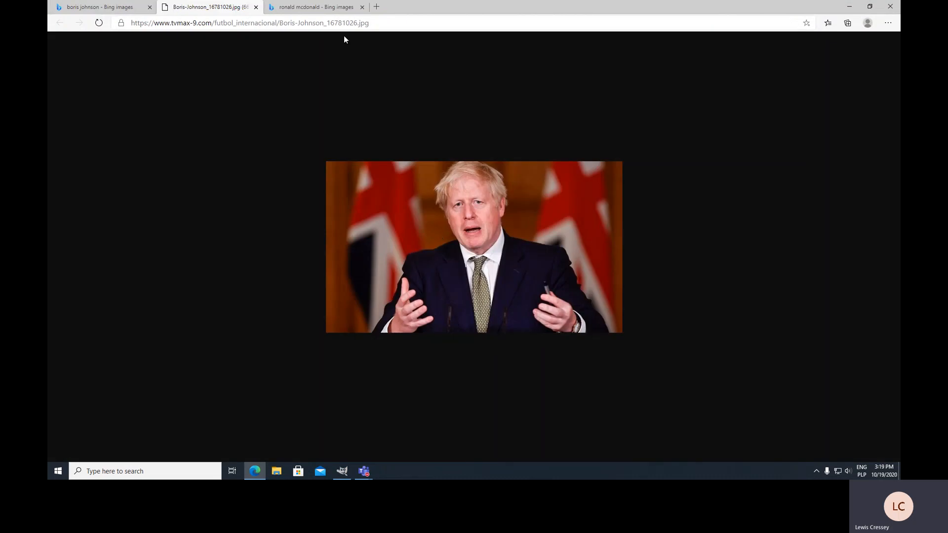
Open a full-size Ronald McDonald photo from the Ronald McDonald image results in a new tab
click(317, 10)
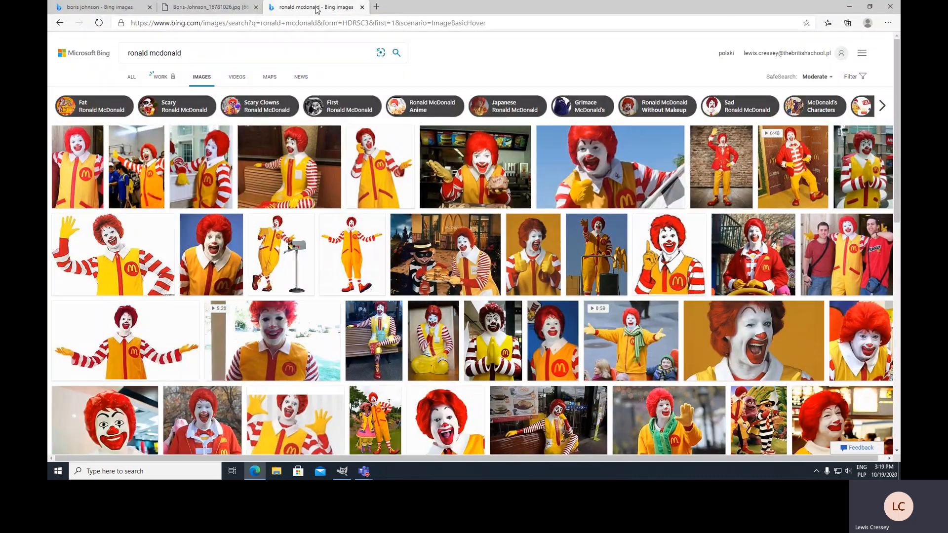
click(87, 164)
click(351, 197)
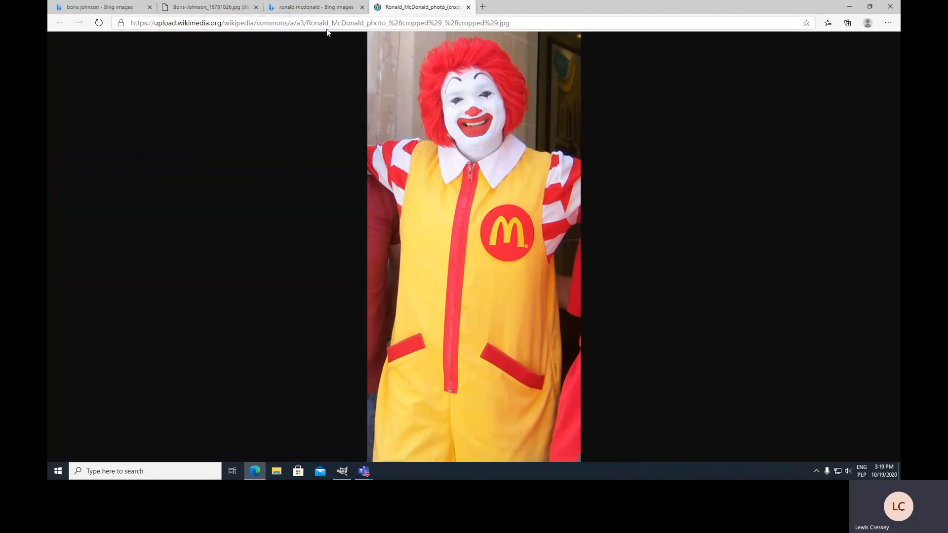
click(322, 11)
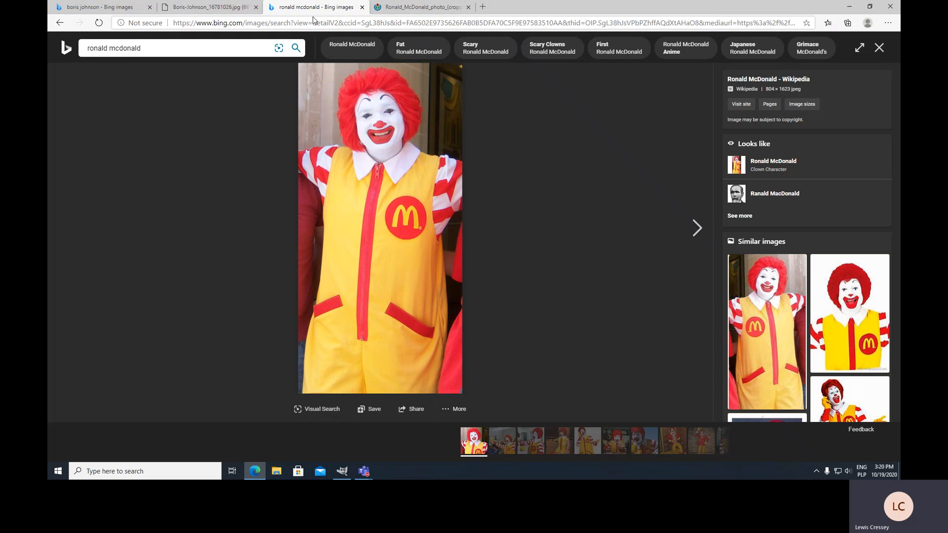
Copy the full-size Boris Johnson image to the clipboard
click(218, 10)
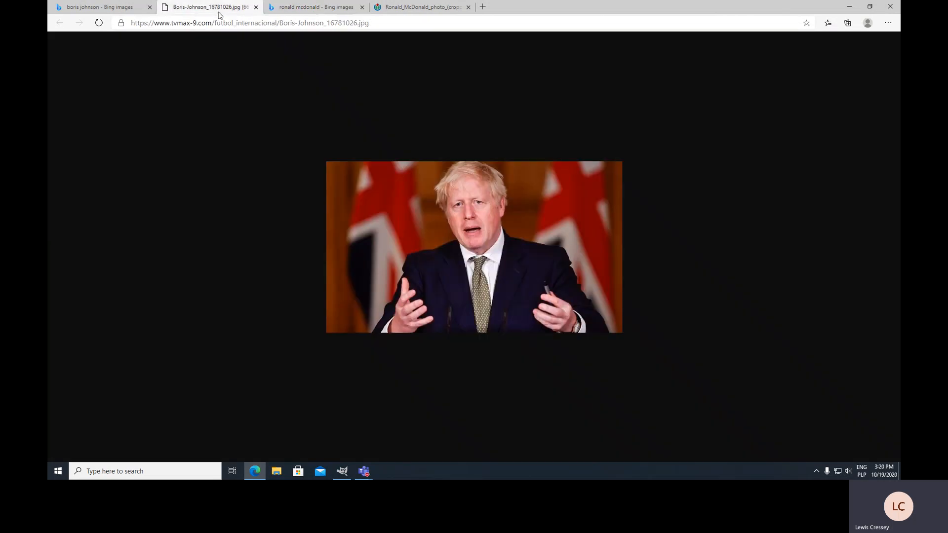
right_click(439, 229)
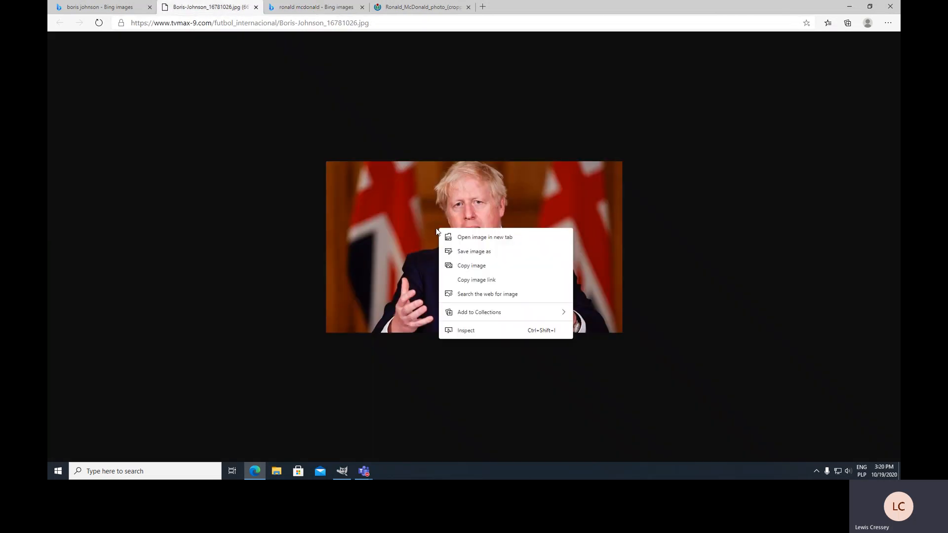
click(491, 268)
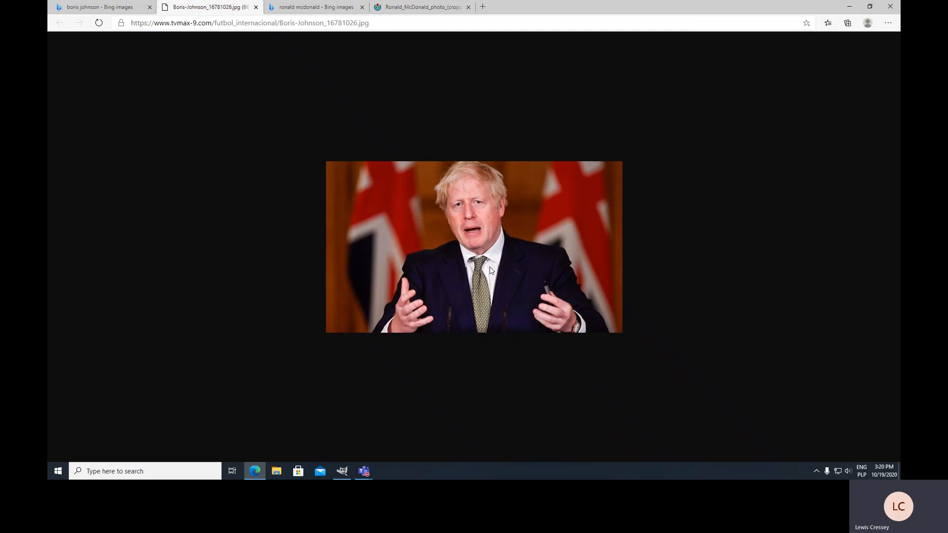
Switch to GIMP and create a new image from the clipboard
click(342, 470)
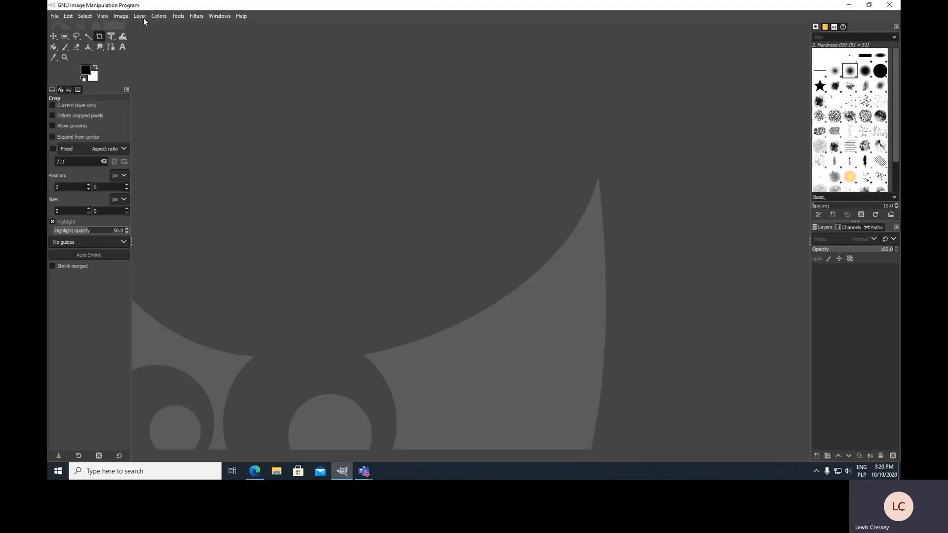
click(54, 16)
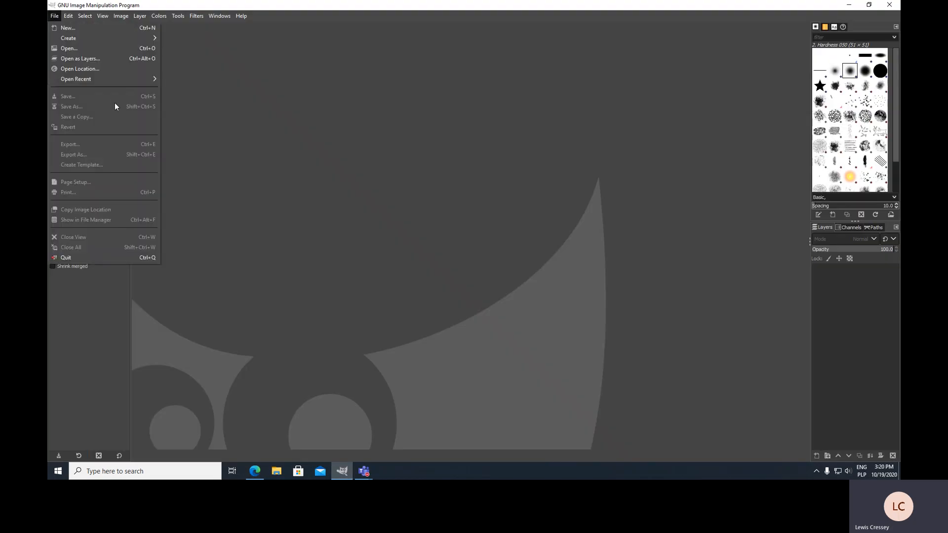
mouse_move(123, 38)
click(193, 39)
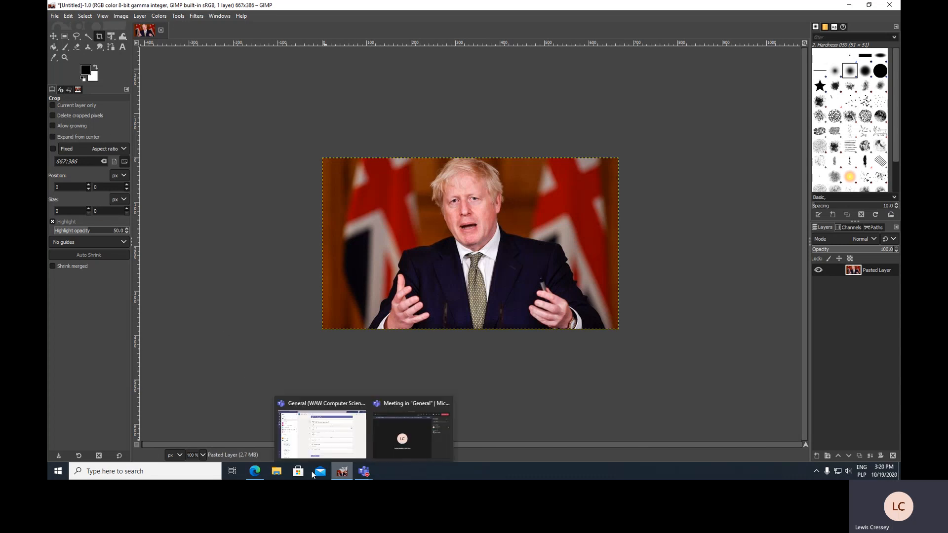
Switch back to the browser and copy the full-size Ronald McDonald image to the clipboard
click(256, 471)
click(420, 7)
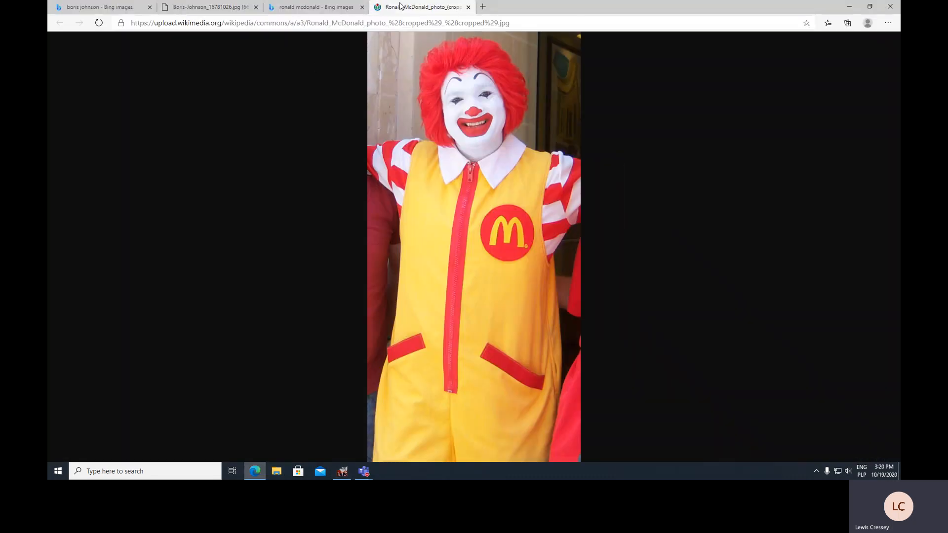
right_click(432, 185)
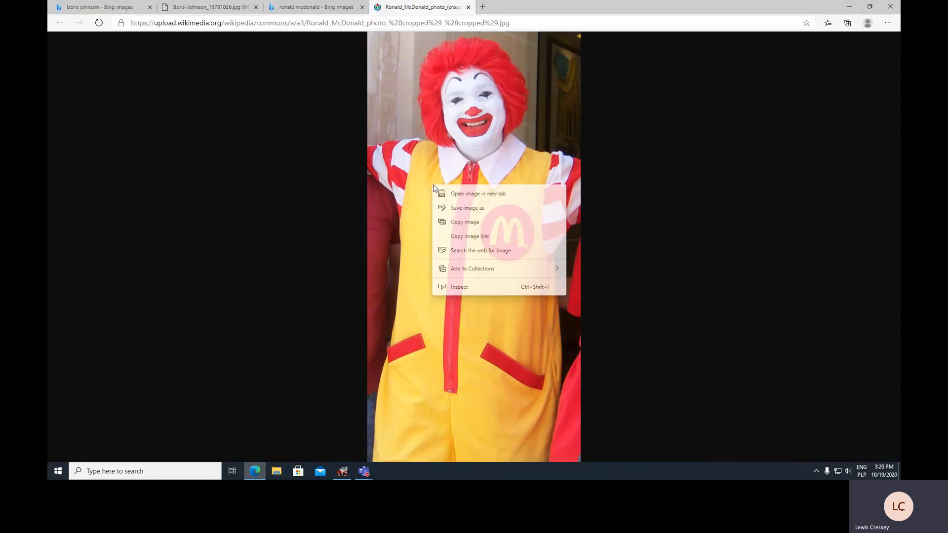
click(479, 226)
Switch to GIMP and create a second new image from the clipboard
click(342, 471)
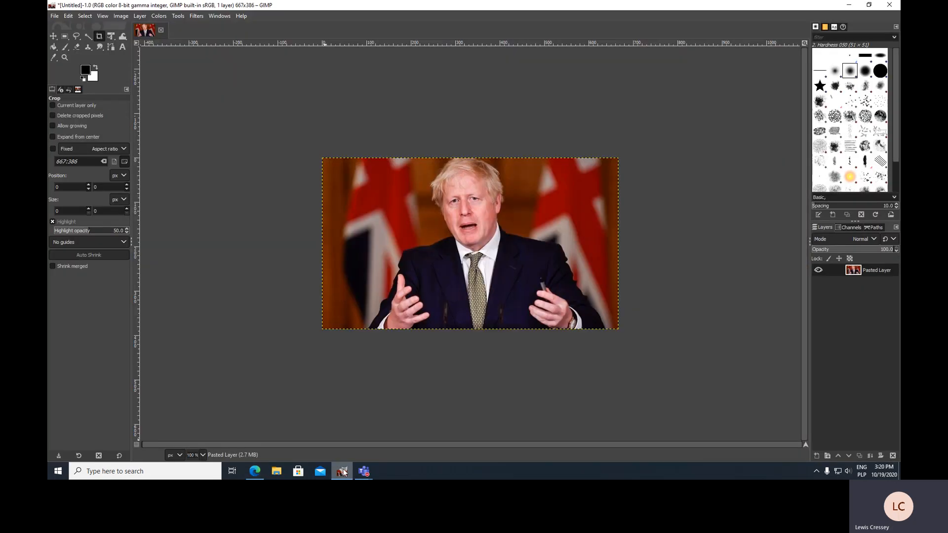
click(52, 16)
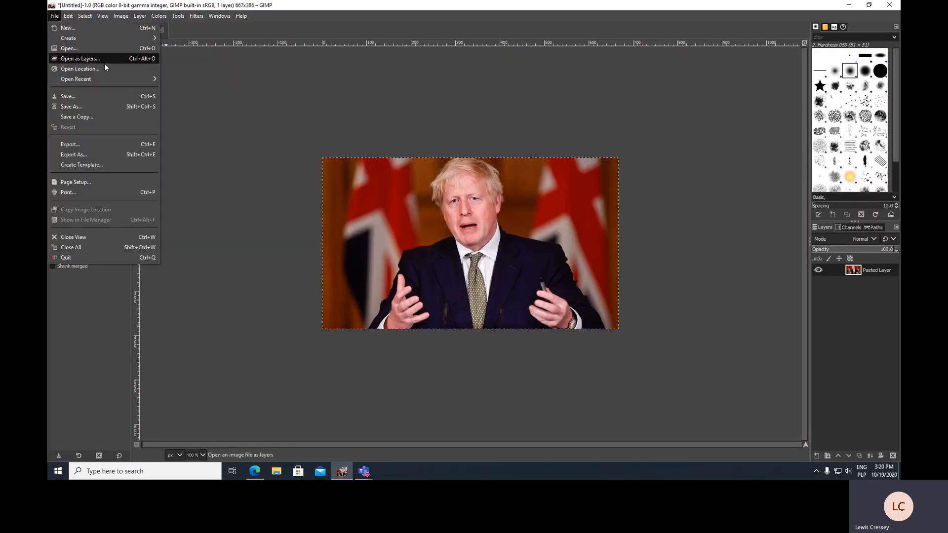
mouse_move(106, 38)
click(199, 40)
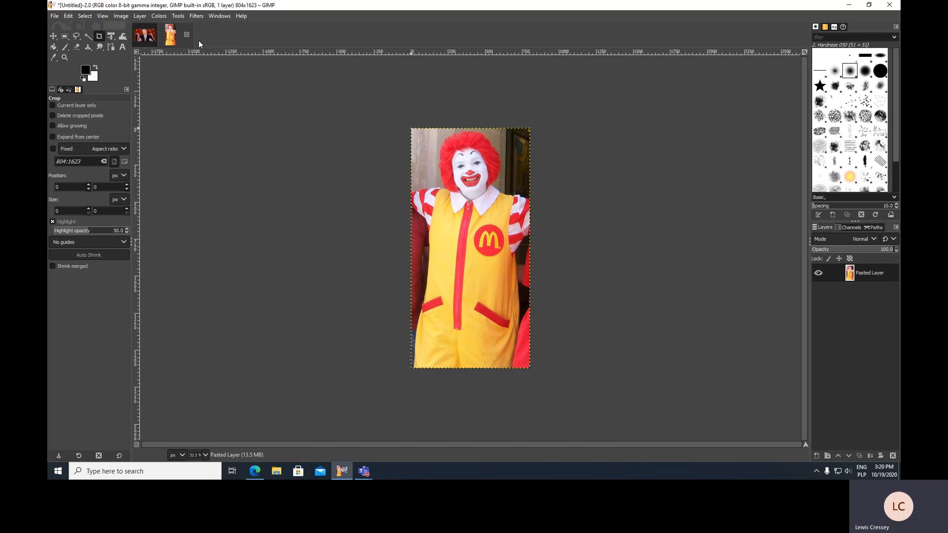
In the Boris Johnson image, select everything and copy it
click(142, 35)
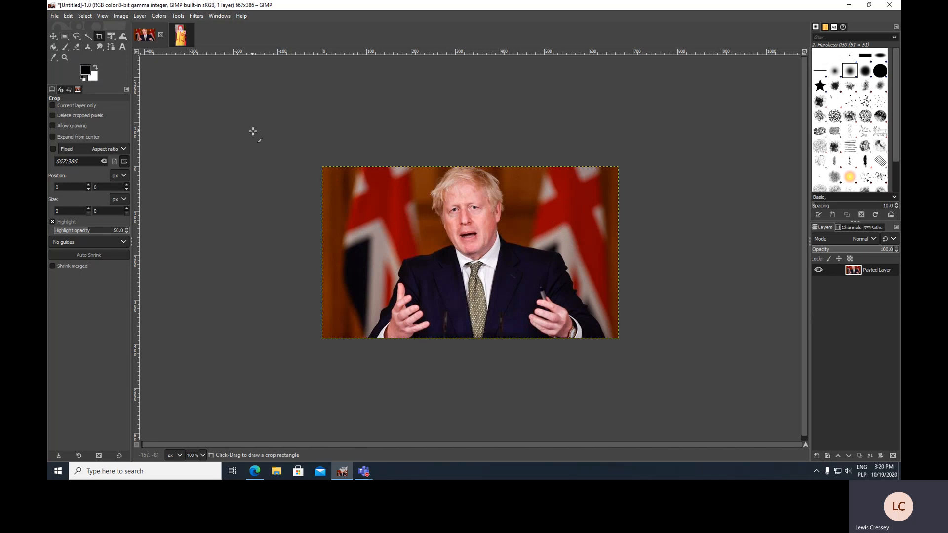
click(86, 15)
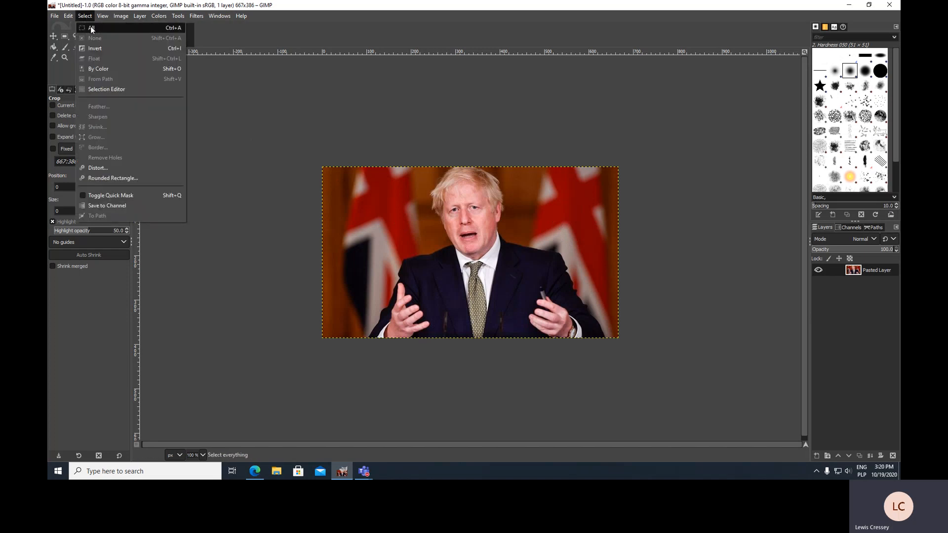
click(91, 28)
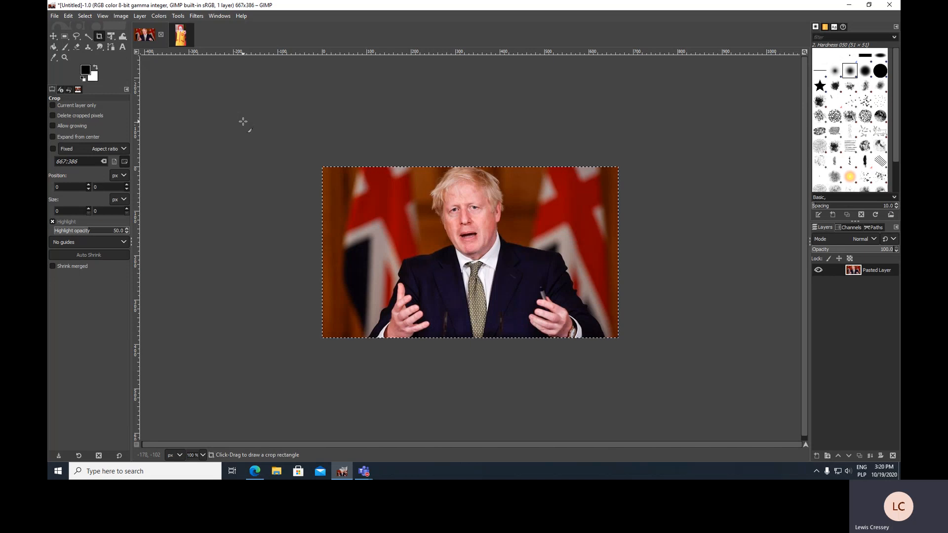
right_click(351, 189)
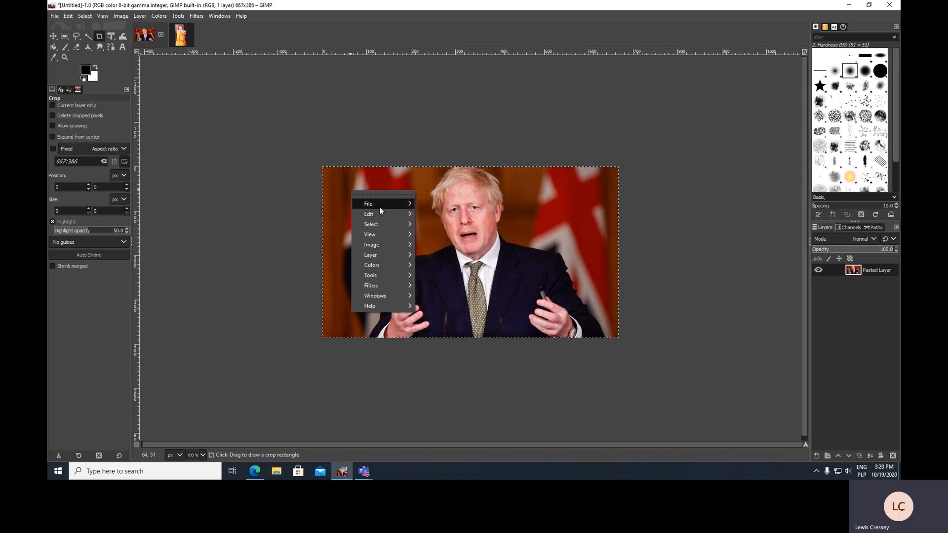
mouse_move(382, 212)
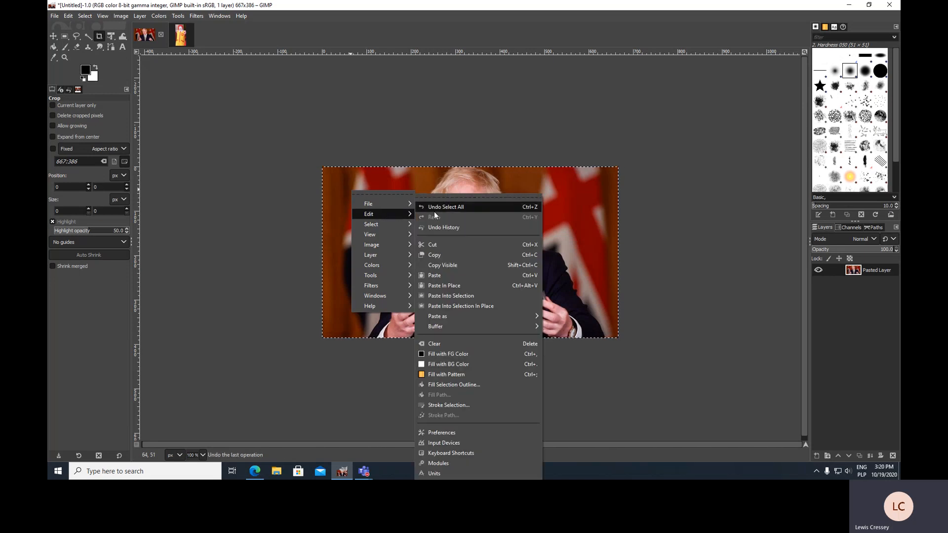
click(461, 255)
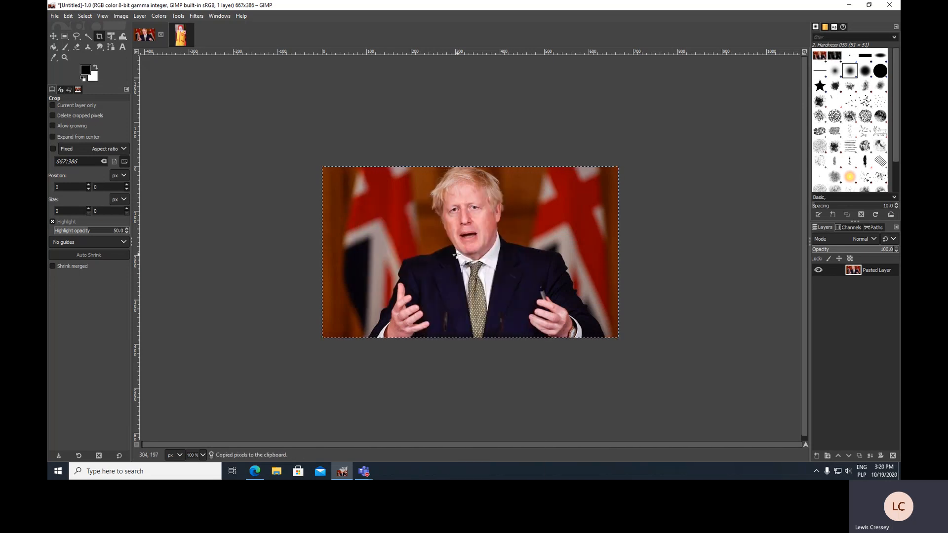
Paste the copied Boris Johnson picture into the Ronald McDonald image
click(180, 39)
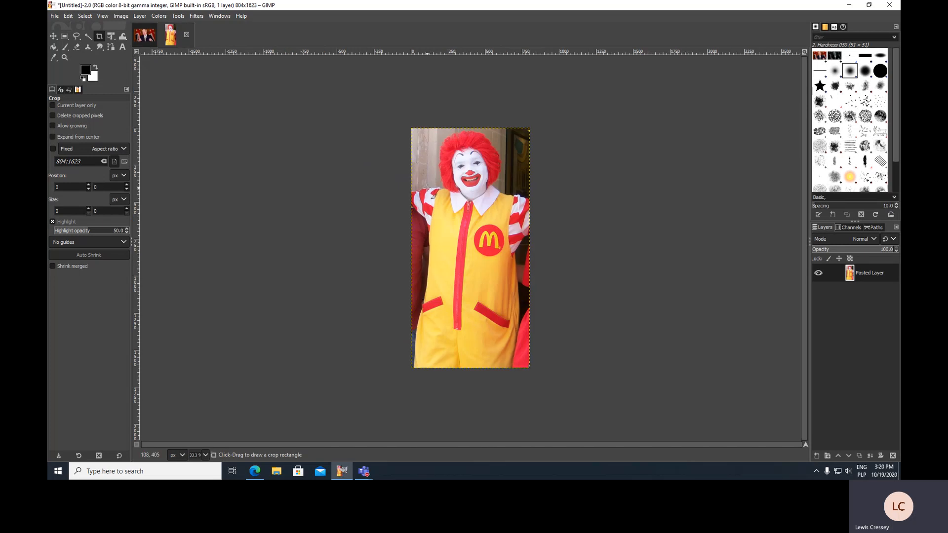
right_click(427, 167)
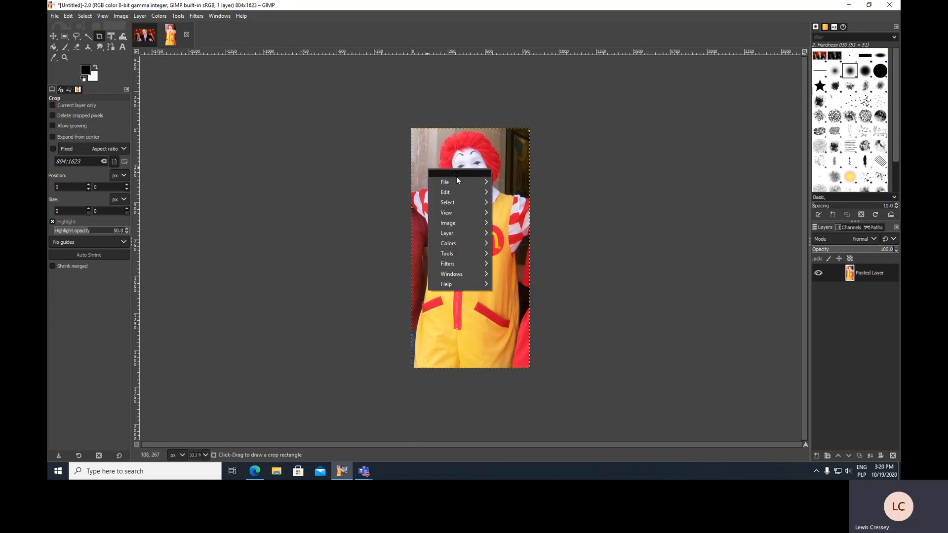
mouse_move(460, 191)
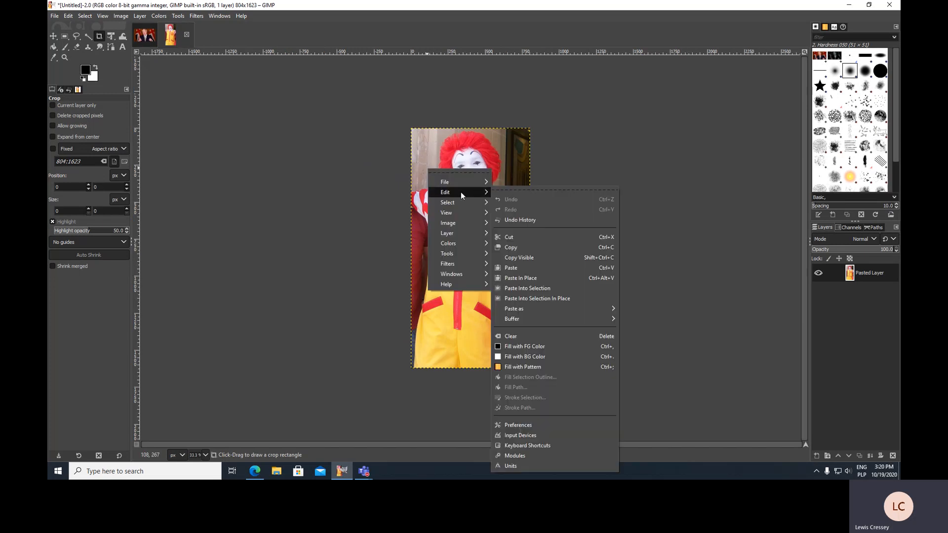
click(537, 268)
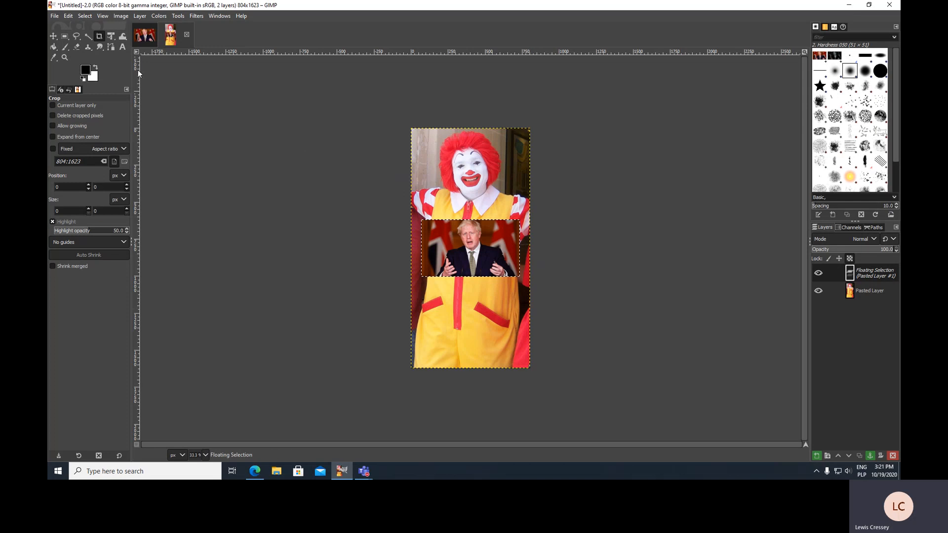
Start a Unified Transform on the pasted selection, try distorting a corner, and reset the transform
click(111, 37)
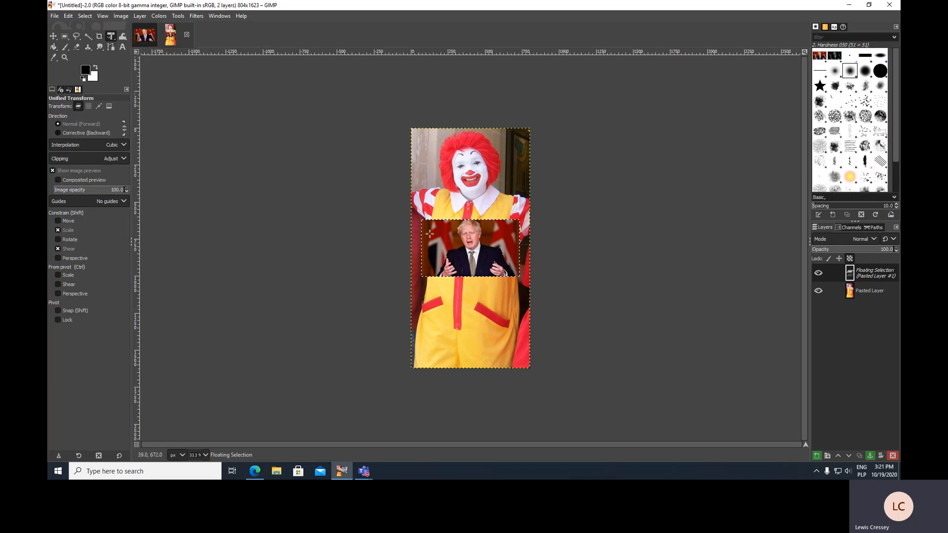
click(472, 251)
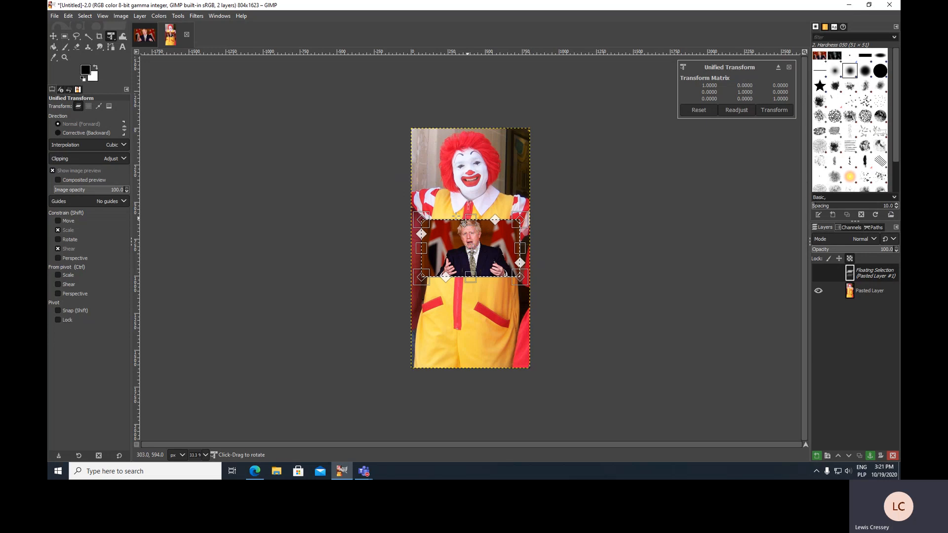
mouse_move(422, 220)
mouse_down()
mouse_move(401, 176)
mouse_move(423, 210)
mouse_up()
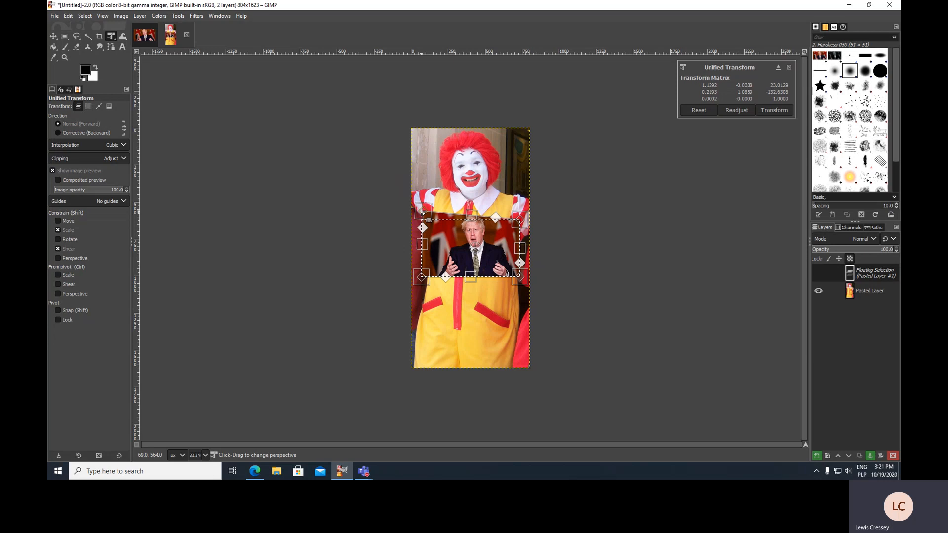
click(707, 111)
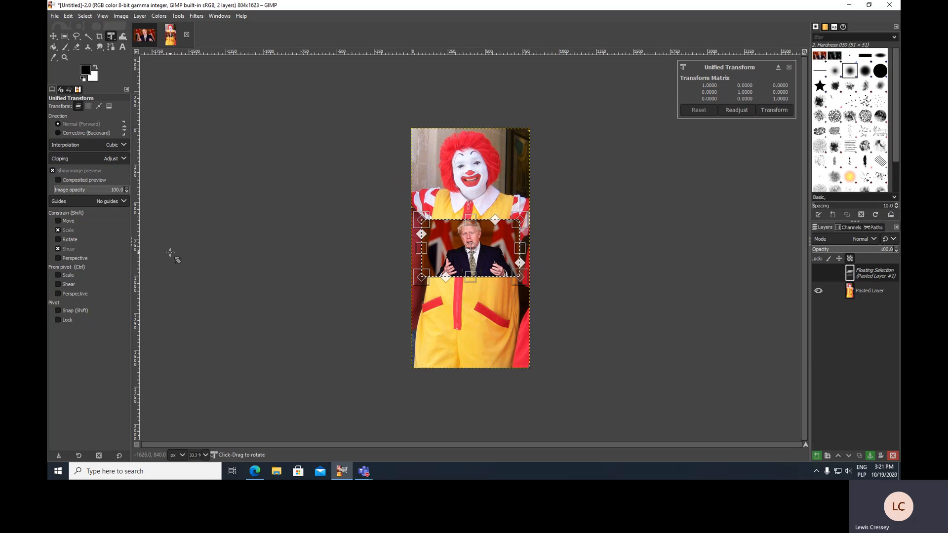
Constrain the transform to move and scale only, and enlarge the pasted picture over the clown's upper body
click(58, 222)
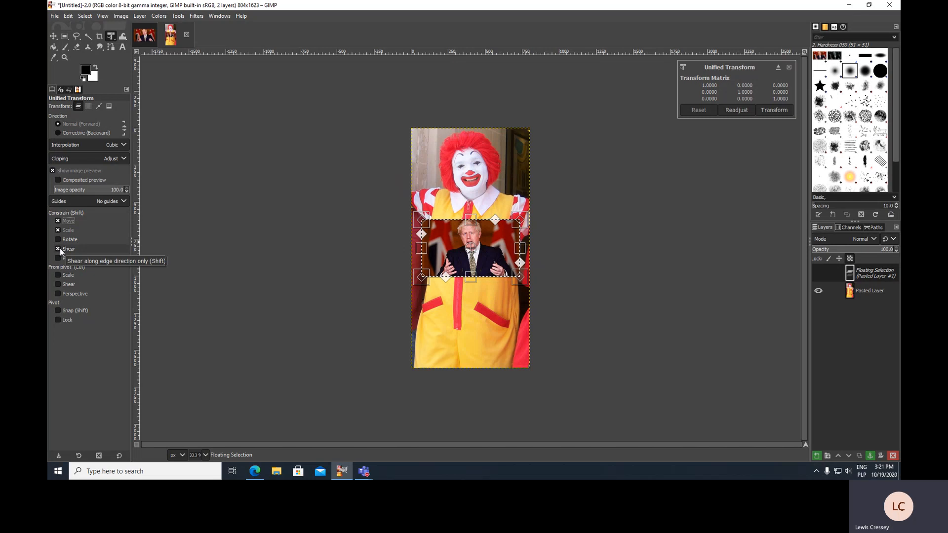
click(58, 248)
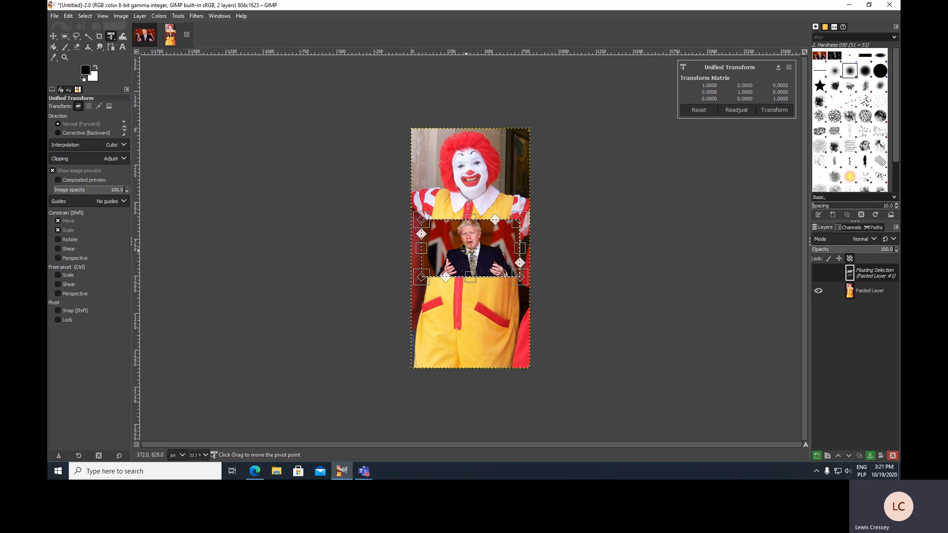
drag(470, 221, 473, 248)
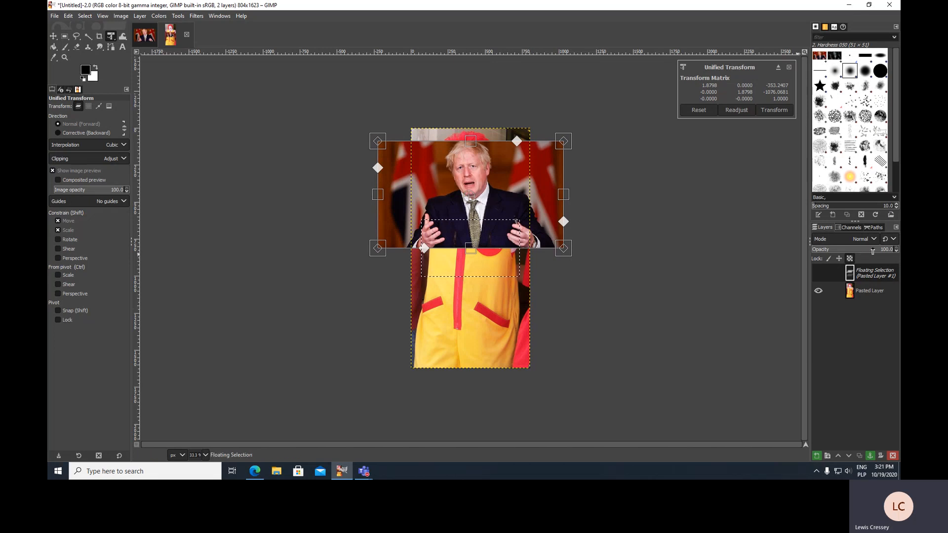
Lower the pasted picture's opacity to 67.6 and rescale it so Boris Johnson's face lines up over the clown's face, applying the transform
mouse_move(874, 254)
mouse_down()
mouse_move(854, 254)
mouse_move(869, 256)
mouse_up()
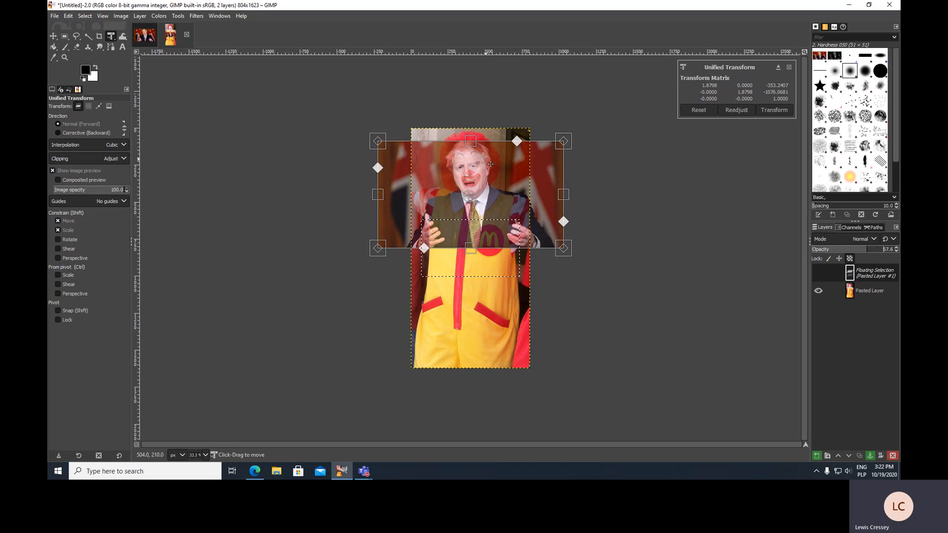
drag(470, 143, 472, 140)
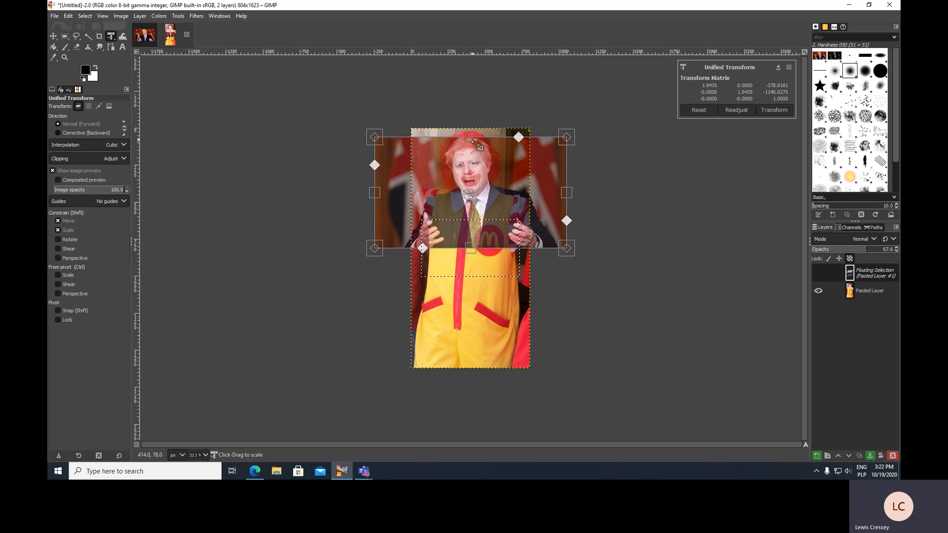
drag(472, 140, 472, 139)
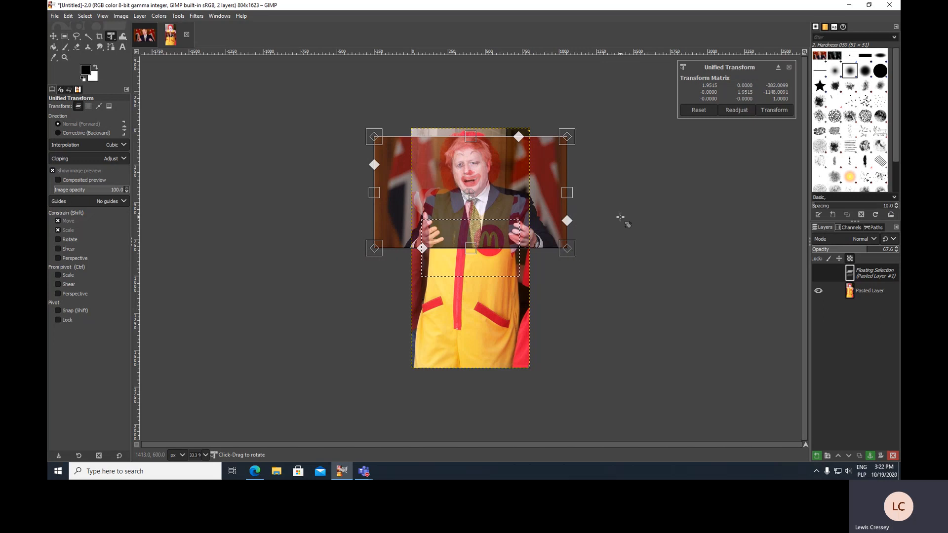
click(777, 110)
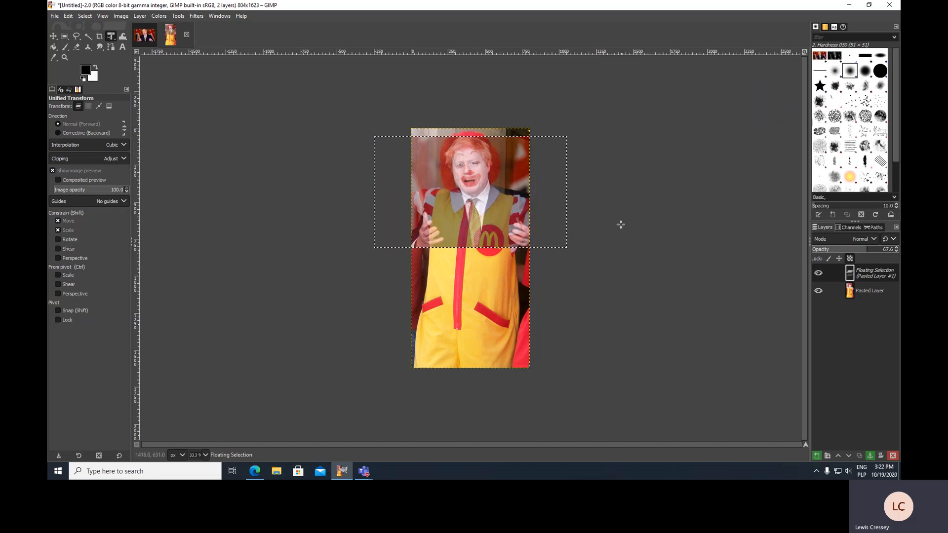
Convert the floating selection into a new layer
right_click(849, 275)
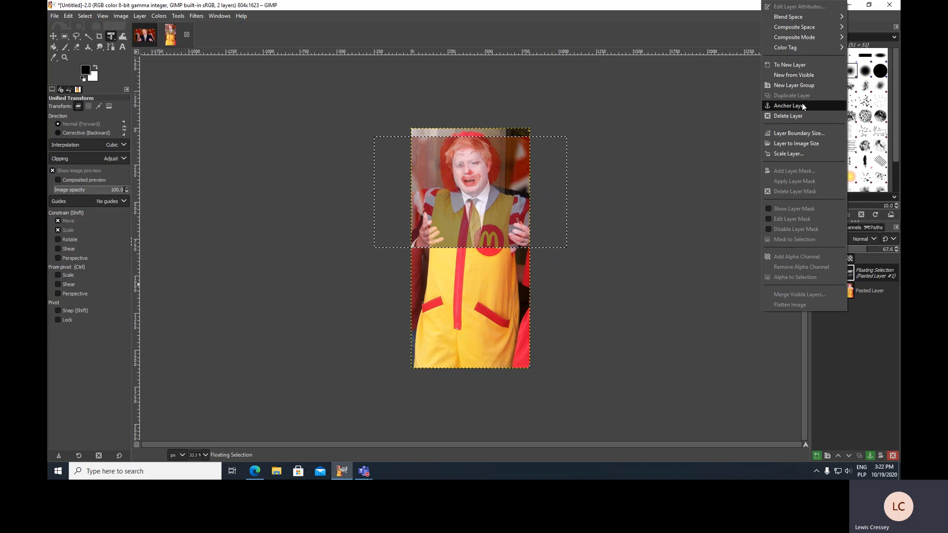
click(781, 66)
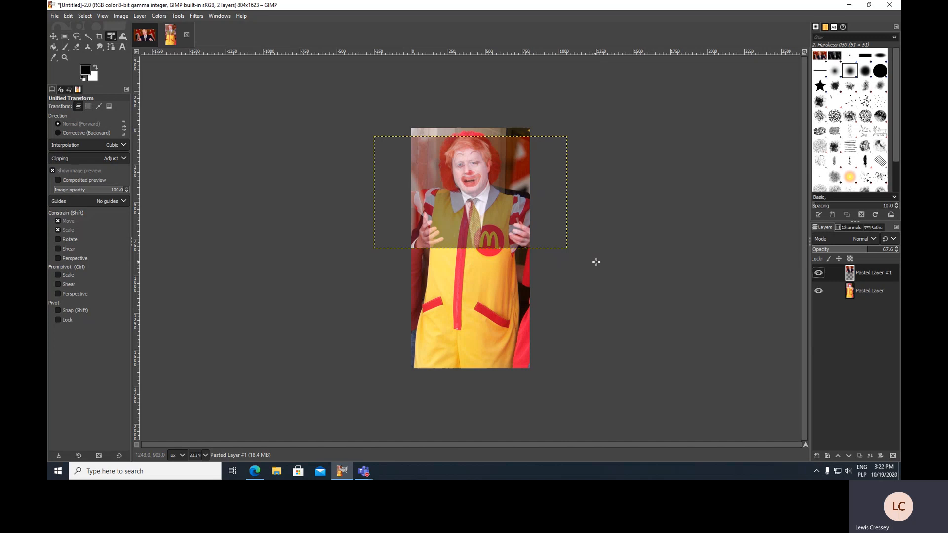
Set the Boris layer's opacity back to 100 and move it beneath the clown layer in the stack
drag(864, 252, 897, 250)
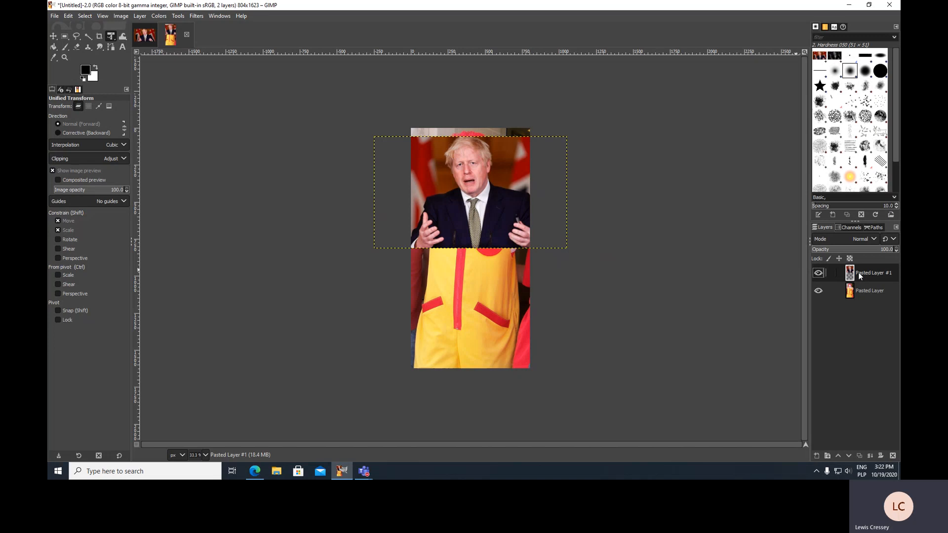
drag(859, 273, 860, 283)
drag(859, 295, 859, 299)
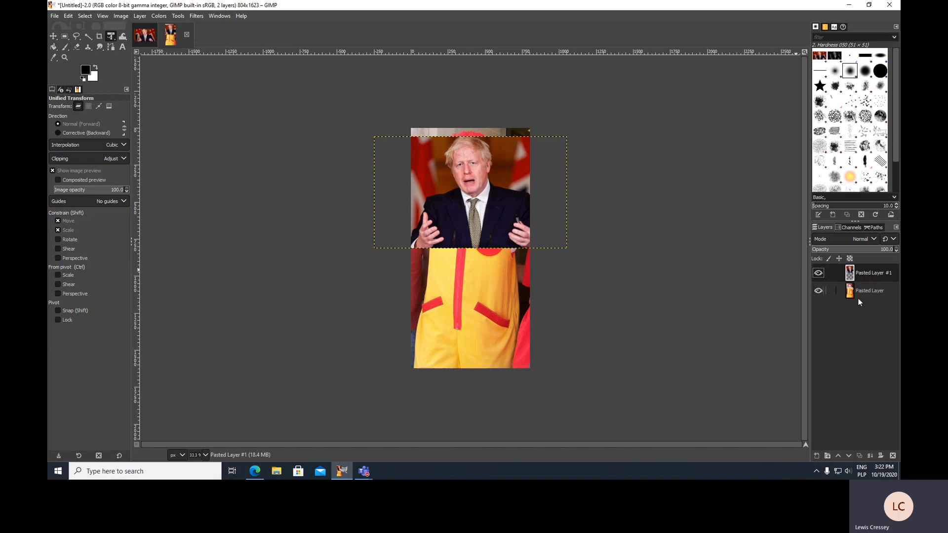
click(849, 455)
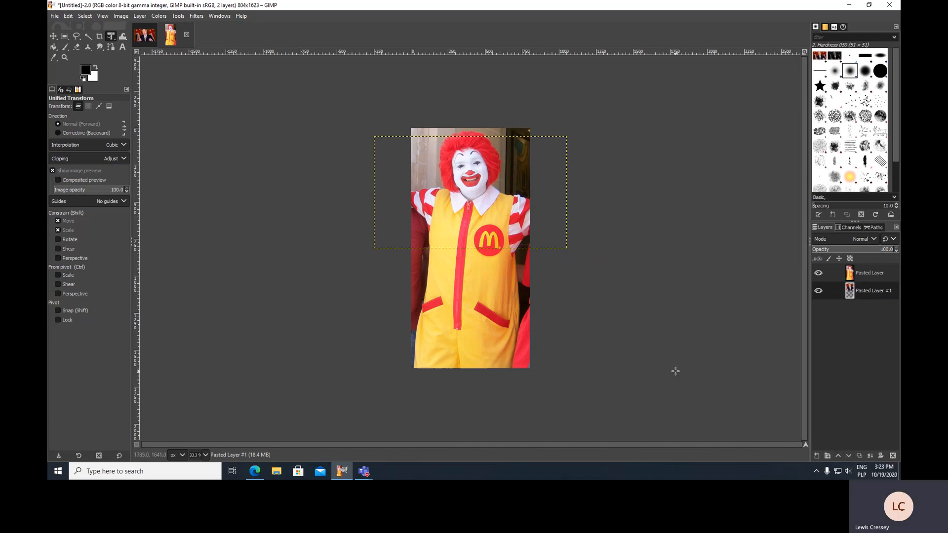
Select the clown layer and erase the clown's face with the Eraser to reveal Boris Johnson's face beneath
click(850, 273)
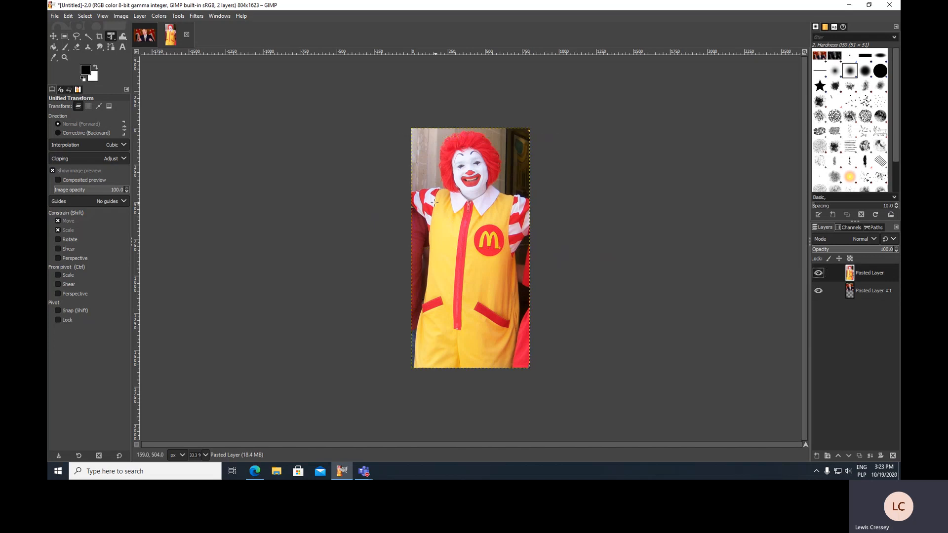
right_click(850, 275)
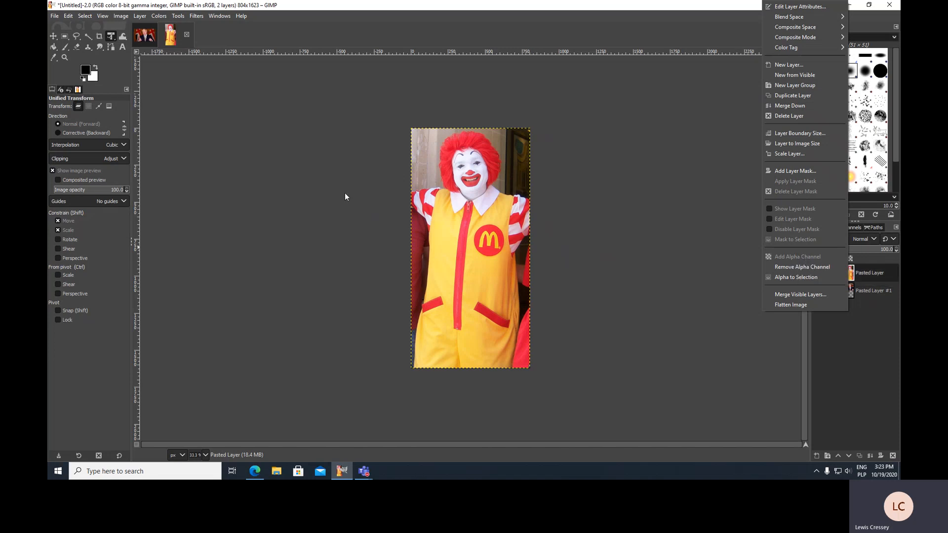
click(333, 184)
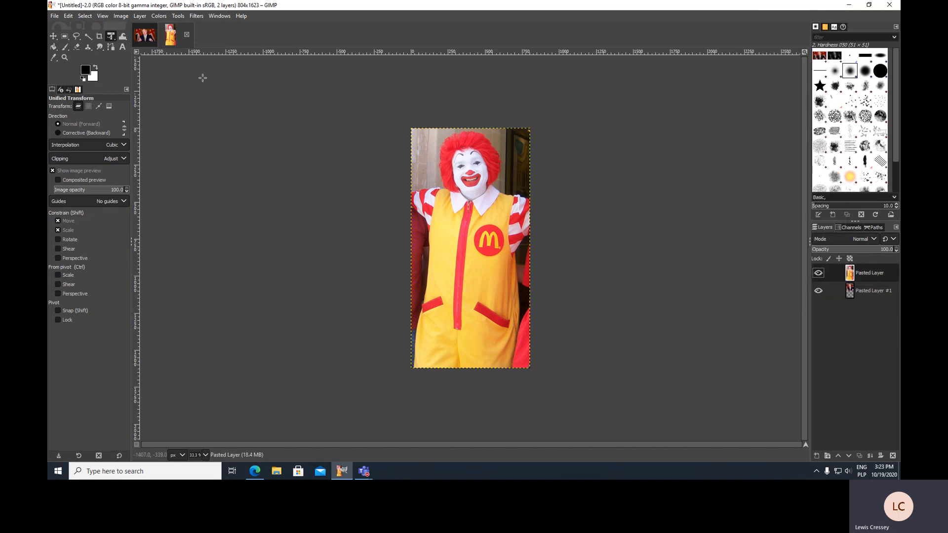
click(75, 47)
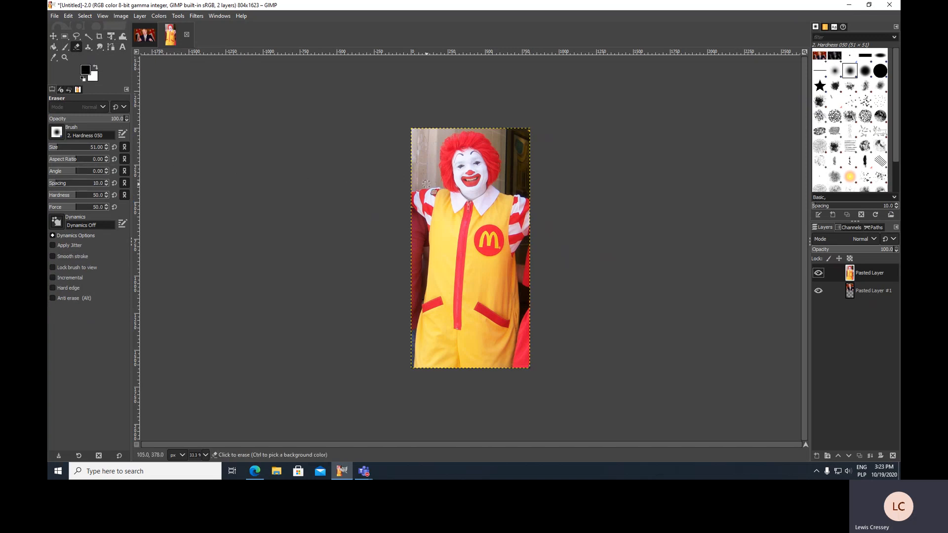
key(1)
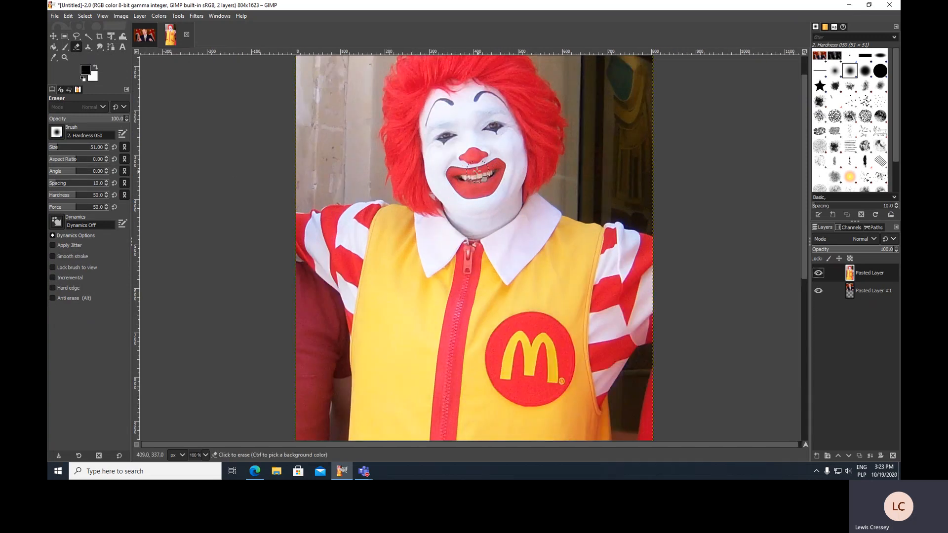
mouse_move(485, 169)
mouse_down()
mouse_move(464, 185)
mouse_move(488, 183)
mouse_move(493, 168)
mouse_move(479, 192)
mouse_move(488, 188)
mouse_move(496, 167)
mouse_move(472, 184)
mouse_move(461, 173)
mouse_move(453, 179)
mouse_move(475, 196)
mouse_move(451, 173)
mouse_move(466, 164)
mouse_move(461, 175)
mouse_move(463, 158)
mouse_move(475, 155)
mouse_move(453, 150)
mouse_move(470, 147)
mouse_move(455, 156)
mouse_move(445, 134)
mouse_move(455, 131)
mouse_move(437, 135)
mouse_move(471, 128)
mouse_move(486, 139)
mouse_move(495, 128)
mouse_move(485, 142)
mouse_move(491, 167)
mouse_move(472, 156)
mouse_move(455, 163)
mouse_move(454, 149)
mouse_move(460, 165)
mouse_move(448, 168)
mouse_move(450, 153)
mouse_move(452, 168)
mouse_move(483, 158)
mouse_move(490, 133)
mouse_move(484, 147)
mouse_move(501, 159)
mouse_move(495, 154)
mouse_move(494, 180)
mouse_up()
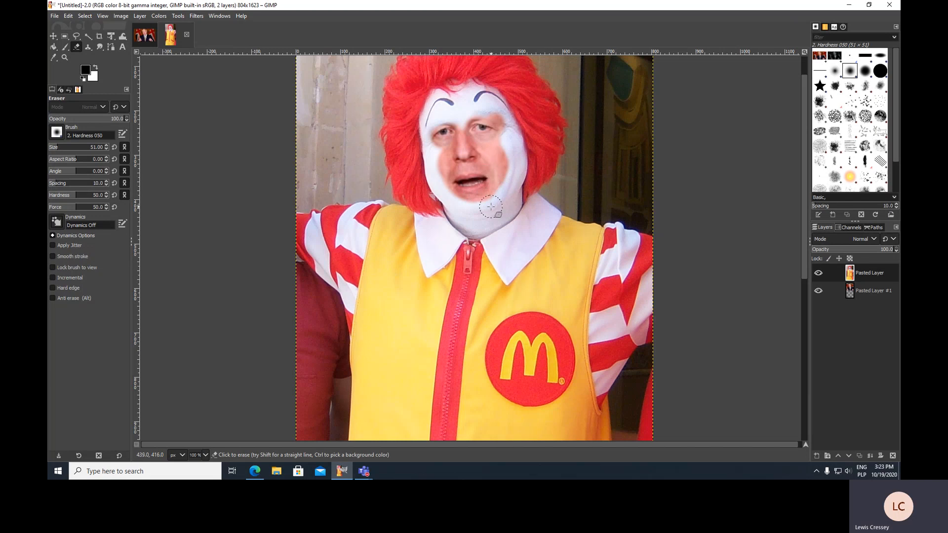
Lower the eraser opacity to 30.6 and softly erase around the mouth and chin to blend the face
click(117, 122)
mouse_move(446, 155)
mouse_down()
mouse_move(449, 182)
mouse_move(446, 158)
mouse_move(457, 187)
mouse_move(452, 179)
mouse_move(474, 192)
mouse_move(447, 175)
mouse_move(468, 197)
mouse_move(452, 181)
mouse_move(467, 192)
mouse_move(497, 172)
mouse_move(477, 200)
mouse_move(500, 151)
mouse_move(497, 174)
mouse_move(494, 136)
mouse_move(500, 172)
mouse_move(499, 135)
mouse_move(499, 174)
mouse_move(501, 132)
mouse_move(500, 182)
mouse_move(505, 157)
mouse_move(477, 204)
mouse_move(495, 174)
mouse_move(482, 196)
mouse_move(493, 121)
mouse_move(459, 122)
mouse_move(472, 130)
mouse_move(488, 121)
mouse_move(466, 119)
mouse_move(460, 144)
mouse_move(471, 117)
mouse_move(455, 115)
mouse_move(443, 143)
mouse_move(460, 121)
mouse_move(448, 117)
mouse_move(438, 133)
mouse_move(443, 160)
mouse_move(432, 126)
mouse_move(446, 166)
mouse_move(442, 131)
mouse_move(448, 195)
mouse_move(458, 198)
mouse_move(441, 162)
mouse_move(449, 184)
mouse_move(473, 201)
mouse_move(459, 173)
mouse_move(456, 189)
mouse_move(467, 202)
mouse_move(492, 188)
mouse_move(468, 178)
mouse_move(462, 197)
mouse_move(479, 202)
mouse_move(511, 170)
mouse_move(508, 188)
mouse_move(514, 180)
mouse_move(506, 153)
mouse_move(516, 186)
mouse_move(518, 158)
mouse_move(489, 202)
mouse_up()
mouse_move(508, 151)
mouse_down()
mouse_move(472, 214)
mouse_move(447, 188)
mouse_move(438, 157)
mouse_move(461, 197)
mouse_move(453, 167)
mouse_move(440, 154)
mouse_move(450, 186)
mouse_move(463, 183)
mouse_move(443, 159)
mouse_move(440, 170)
mouse_move(464, 198)
mouse_move(464, 165)
mouse_move(441, 155)
mouse_move(461, 199)
mouse_move(430, 163)
mouse_move(450, 201)
mouse_move(438, 167)
mouse_move(457, 202)
mouse_move(472, 199)
mouse_move(435, 168)
mouse_move(462, 208)
mouse_move(480, 211)
mouse_move(443, 170)
mouse_move(458, 209)
mouse_move(433, 129)
mouse_move(454, 121)
mouse_move(438, 113)
mouse_move(433, 141)
mouse_move(440, 115)
mouse_move(461, 129)
mouse_move(439, 120)
mouse_move(498, 111)
mouse_move(503, 128)
mouse_move(478, 119)
mouse_move(490, 109)
mouse_move(502, 138)
mouse_move(479, 124)
mouse_move(491, 109)
mouse_move(508, 128)
mouse_move(486, 131)
mouse_move(475, 117)
mouse_move(495, 110)
mouse_move(509, 139)
mouse_move(481, 114)
mouse_move(501, 116)
mouse_move(483, 110)
mouse_move(469, 121)
mouse_move(468, 110)
mouse_move(430, 191)
mouse_up()
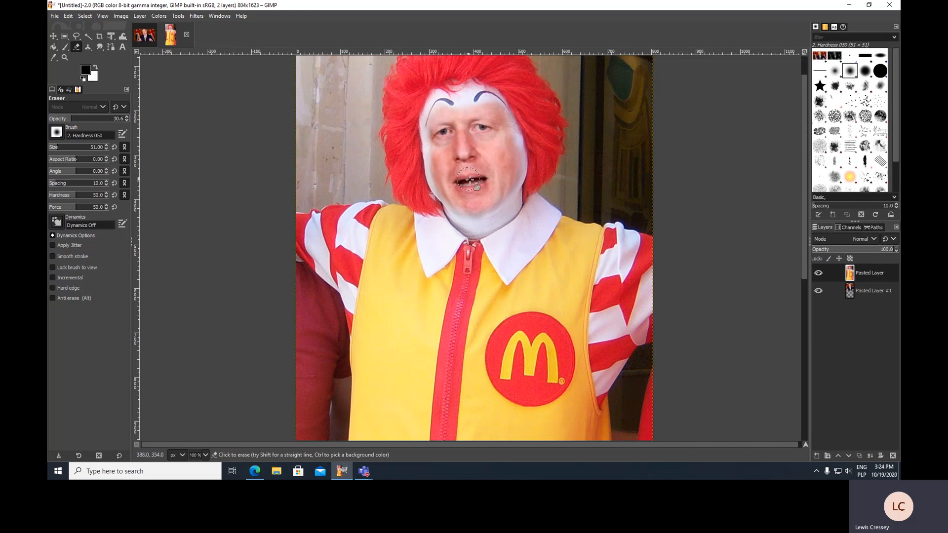
scroll(577, 216, down, 4)
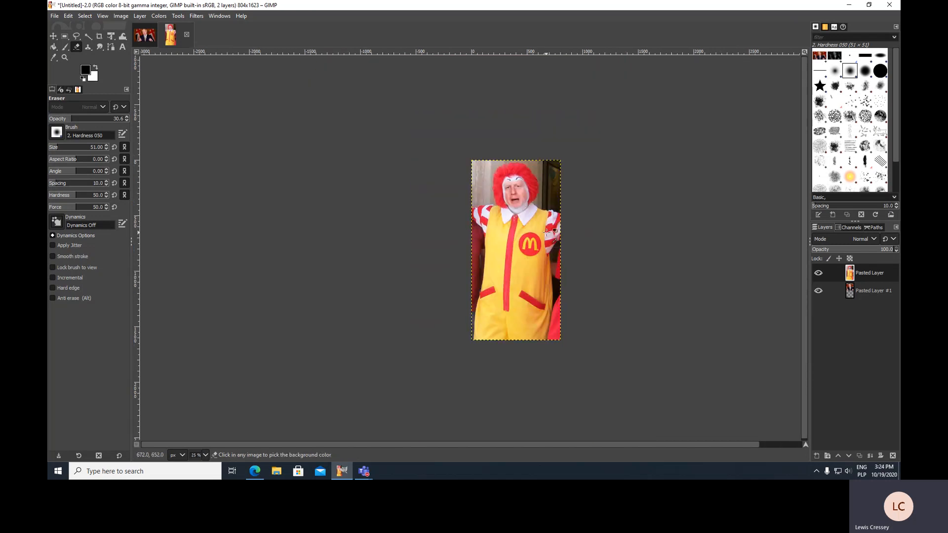
scroll(543, 230, up, 3)
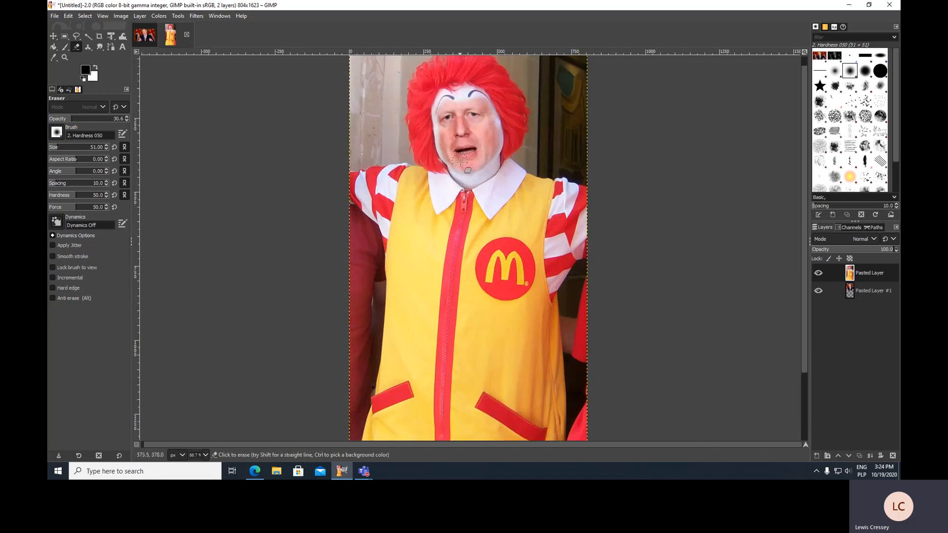
scroll(529, 191, up, 1)
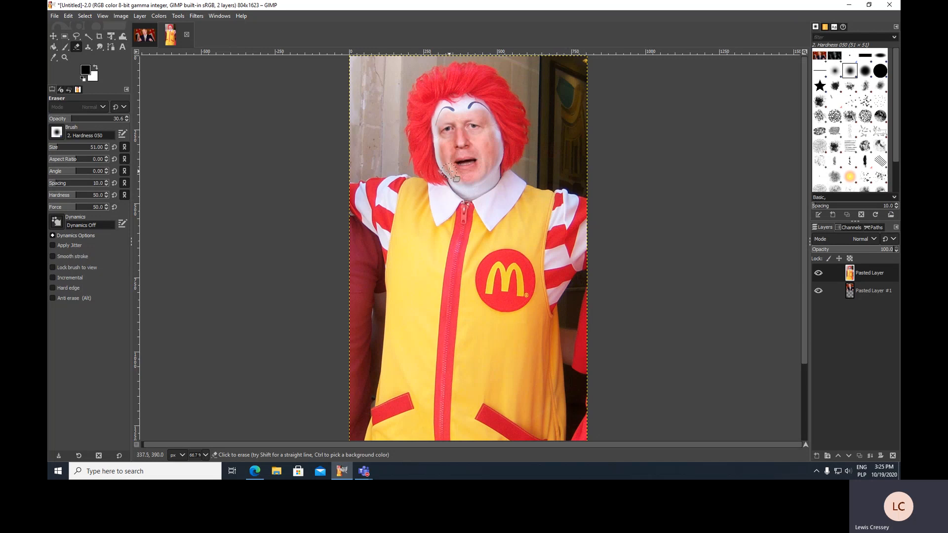
Apply Hue-Chroma to the Boris layer with Chroma -33.72 and Lightness 29.65 to match the white face paint
click(850, 292)
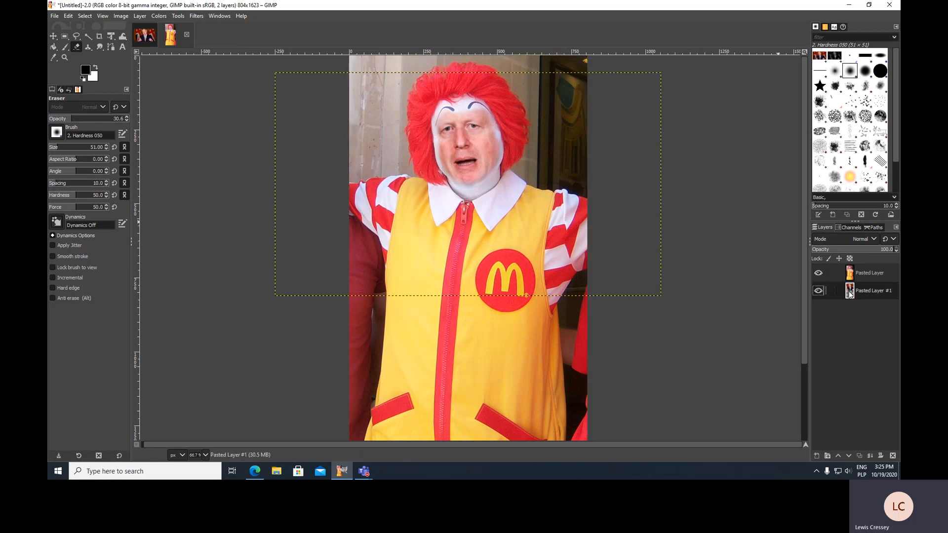
click(159, 16)
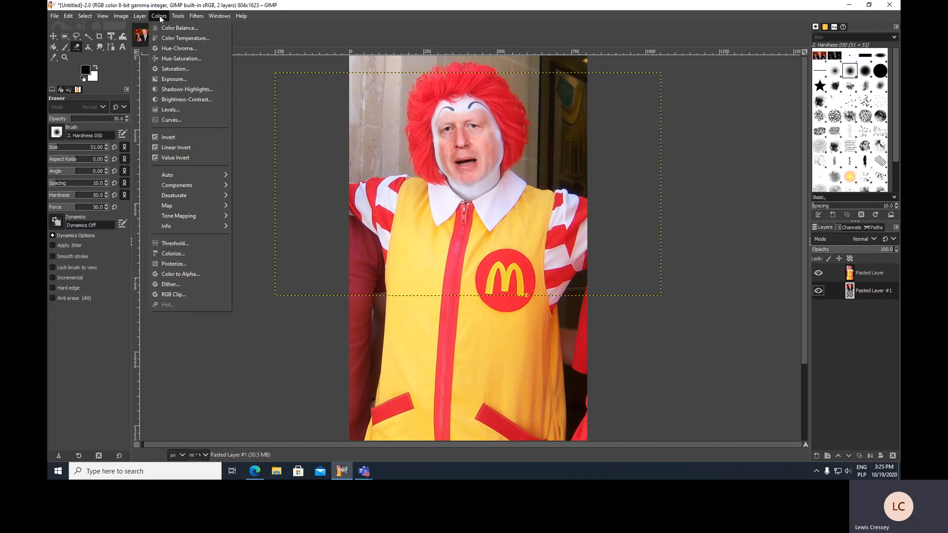
click(170, 49)
drag(173, 21, 188, 143)
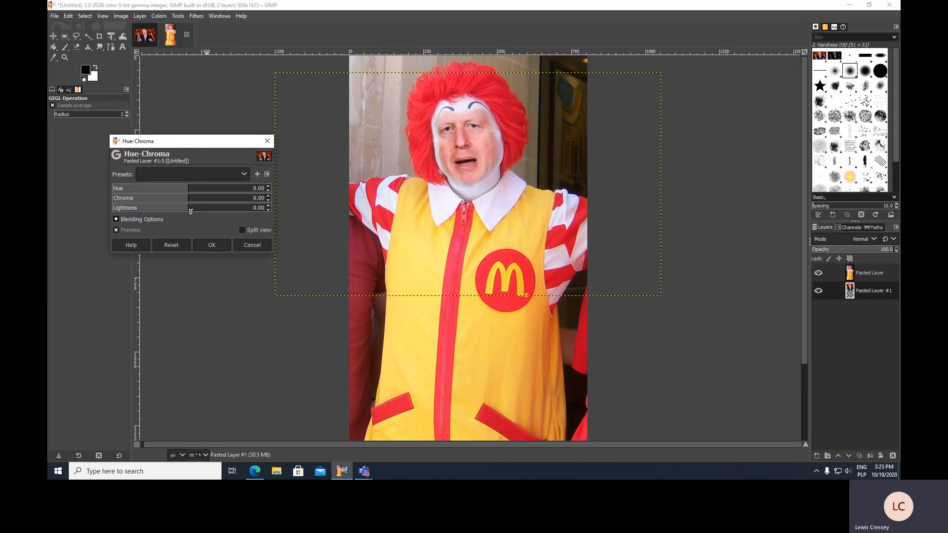
drag(190, 210, 206, 211)
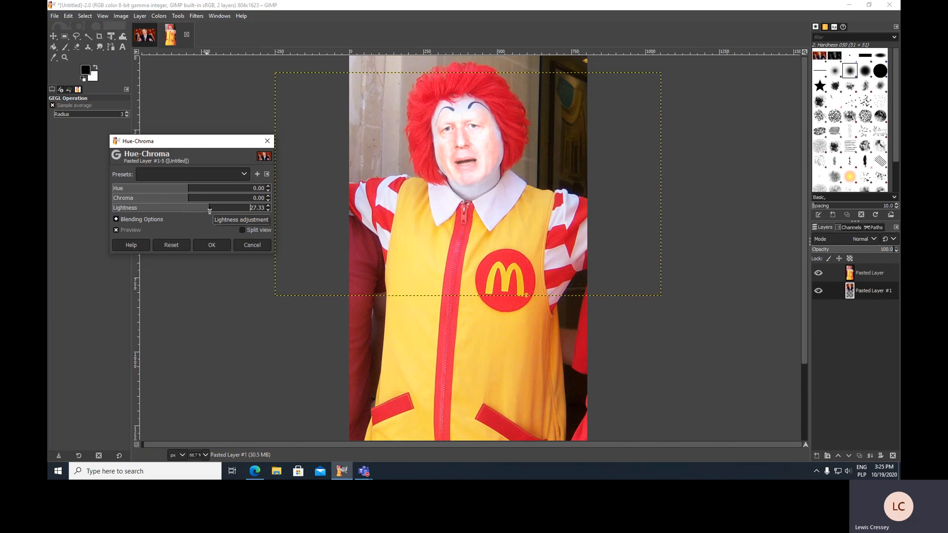
drag(191, 198, 167, 204)
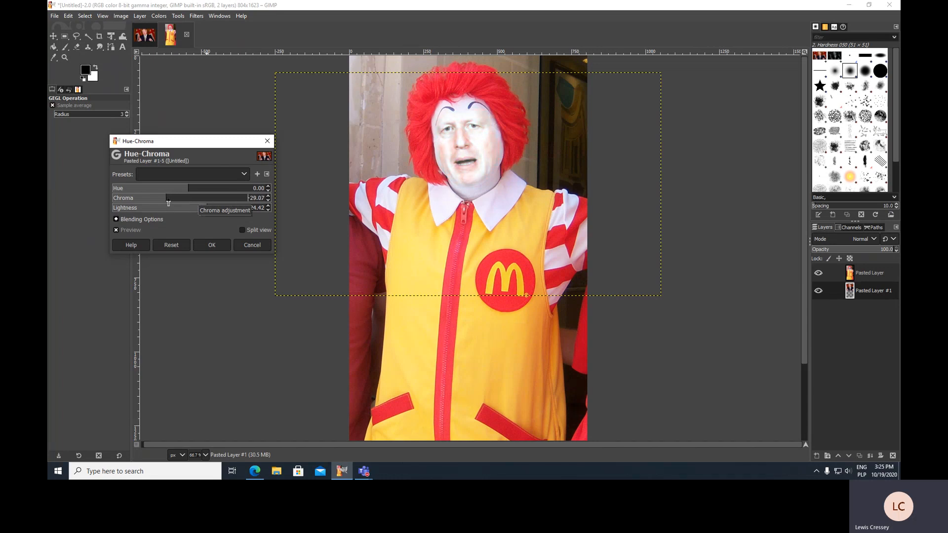
drag(166, 204, 165, 204)
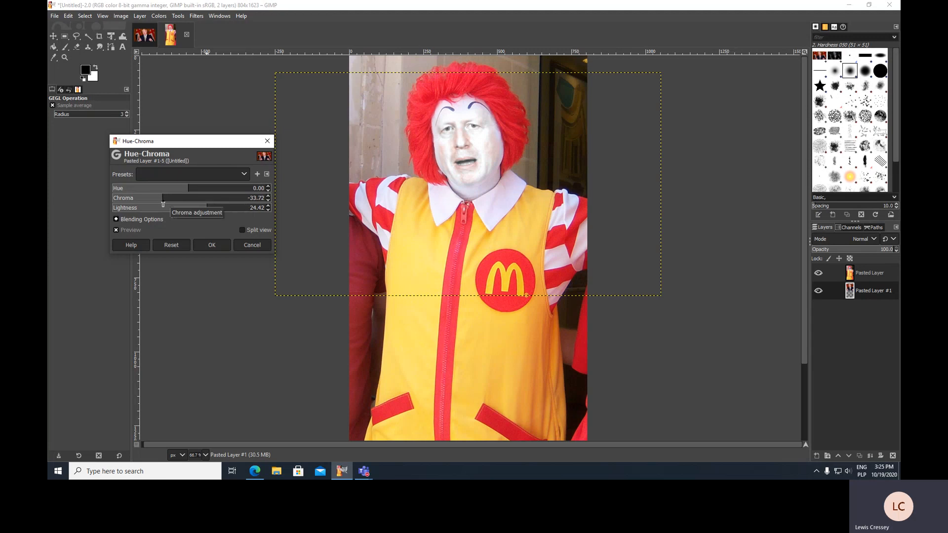
drag(206, 212, 211, 211)
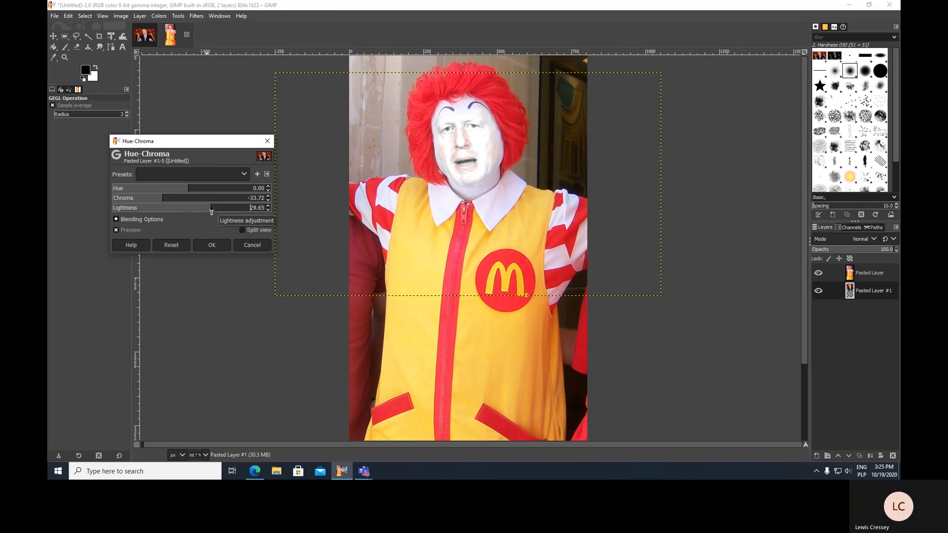
click(215, 245)
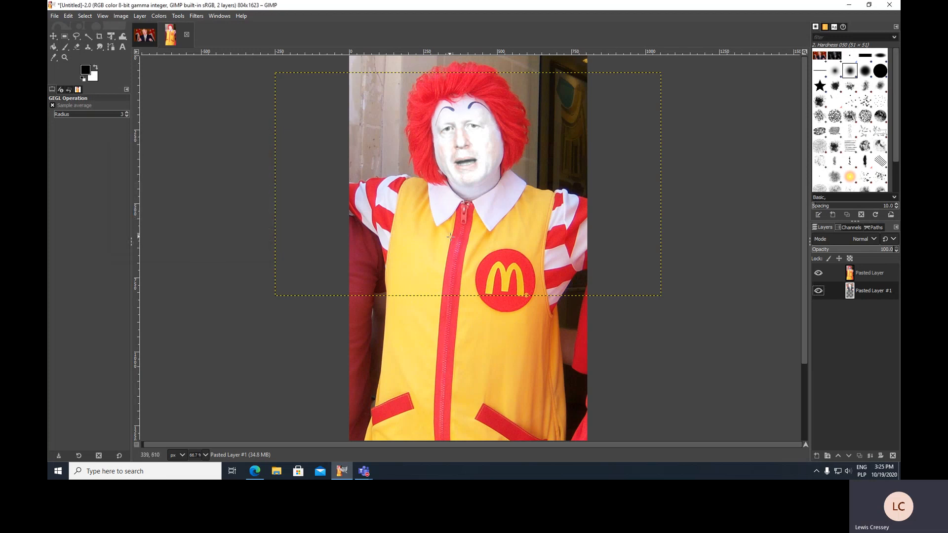
Select the clown layer and review the finished composite at different zoom levels
scroll(450, 236, down, 3)
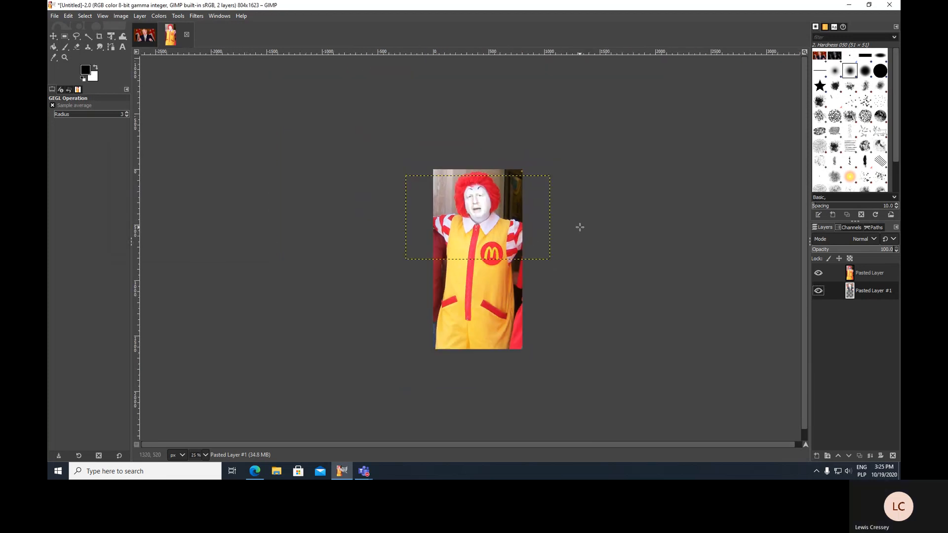
click(837, 273)
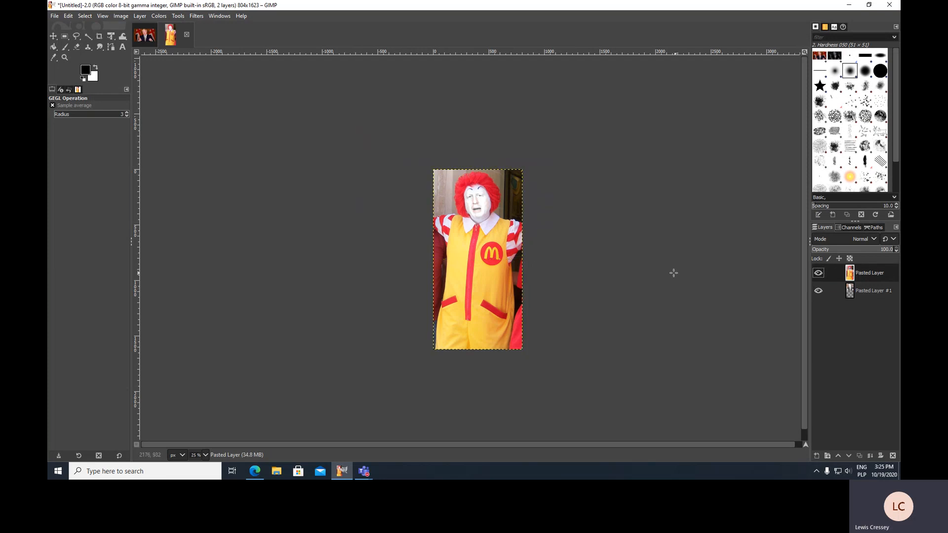
scroll(555, 244, up, 2)
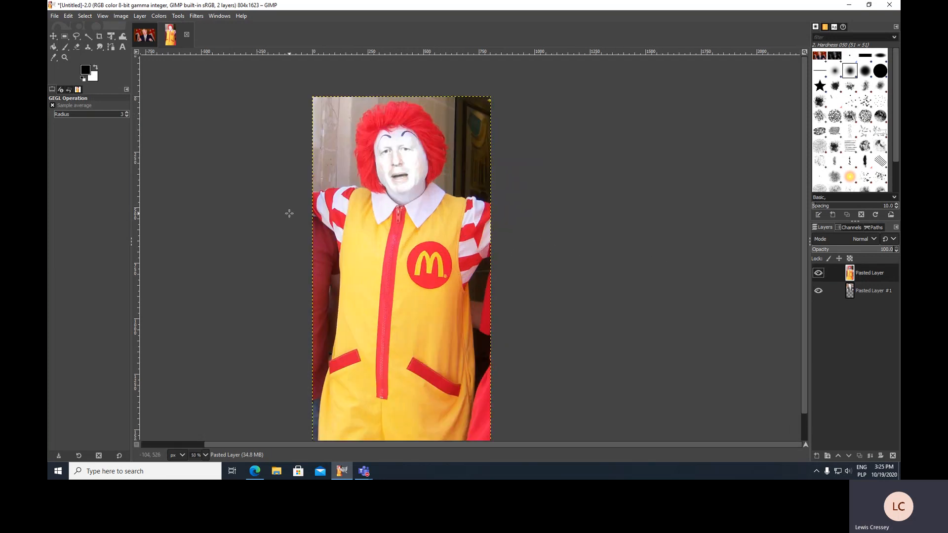
scroll(290, 213, up, 1)
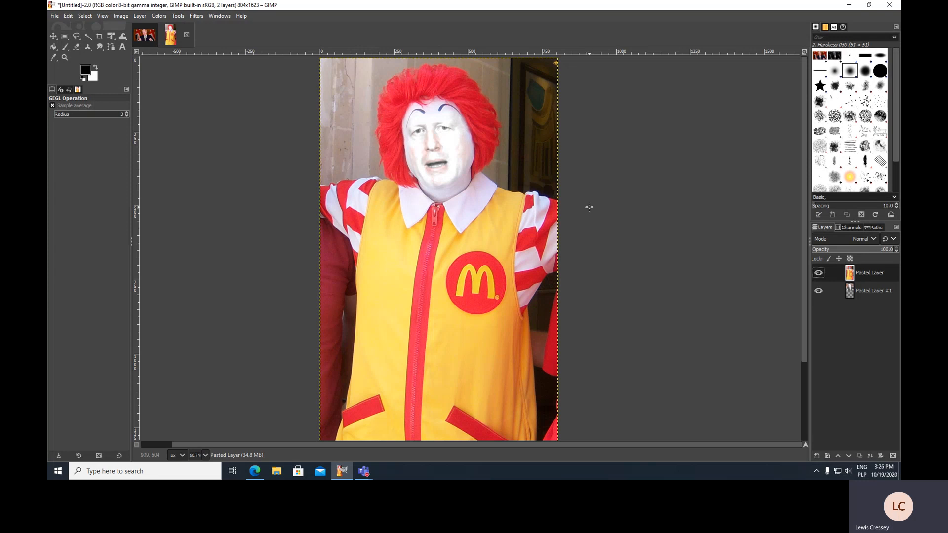
Switch to Microsoft Teams and leave the recorded meeting
click(366, 471)
click(401, 435)
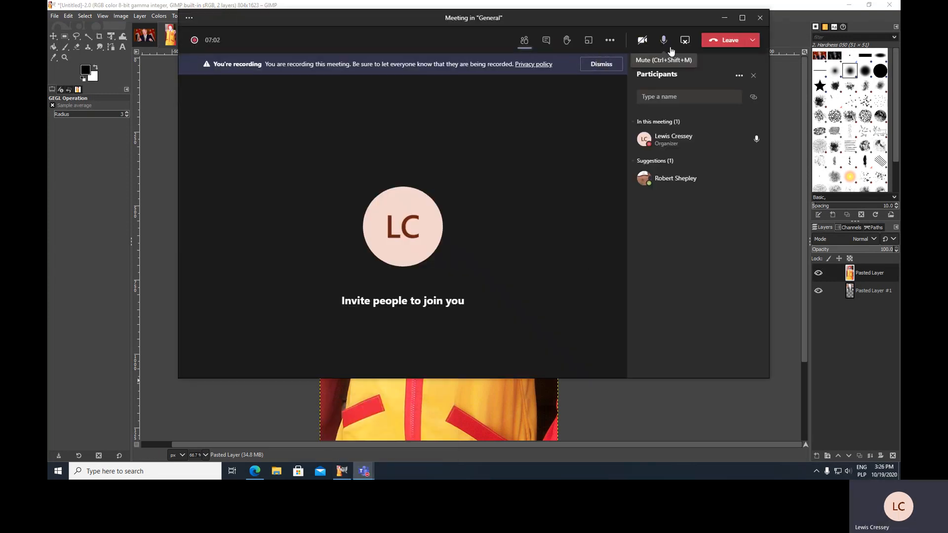
click(725, 40)
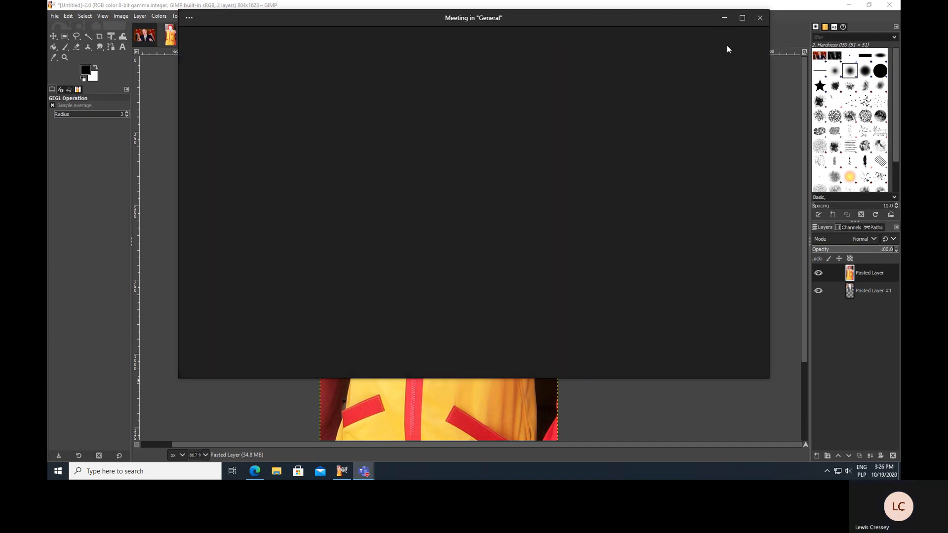